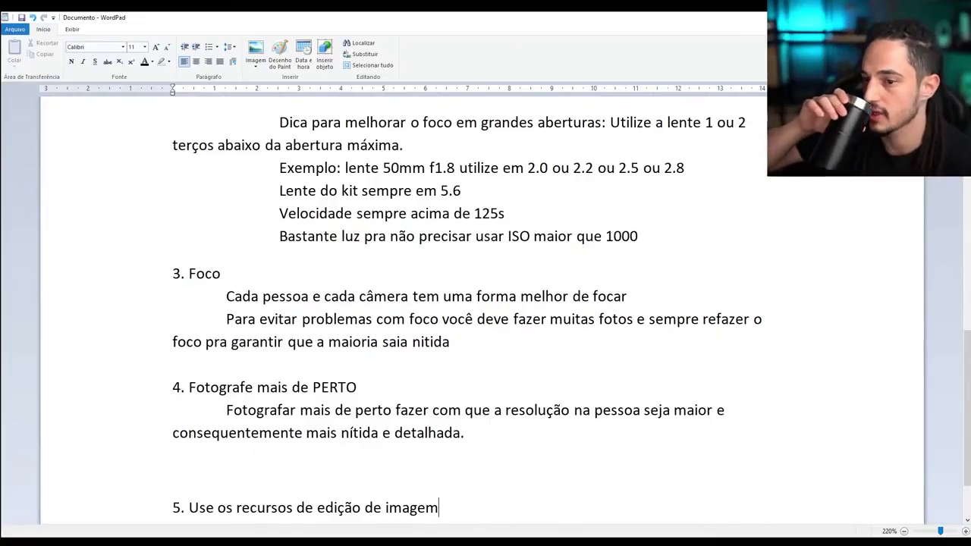
# Under item 5 in WordPad, add 'No lightroom > Aba detalhe' and begin a 'No photoshop > Mascara de n…' line.
pyautogui.press('Return')
pyautogui.press('Return')
pyautogui.press('Tab')
pyautogui.write('No lightroom > Ab')
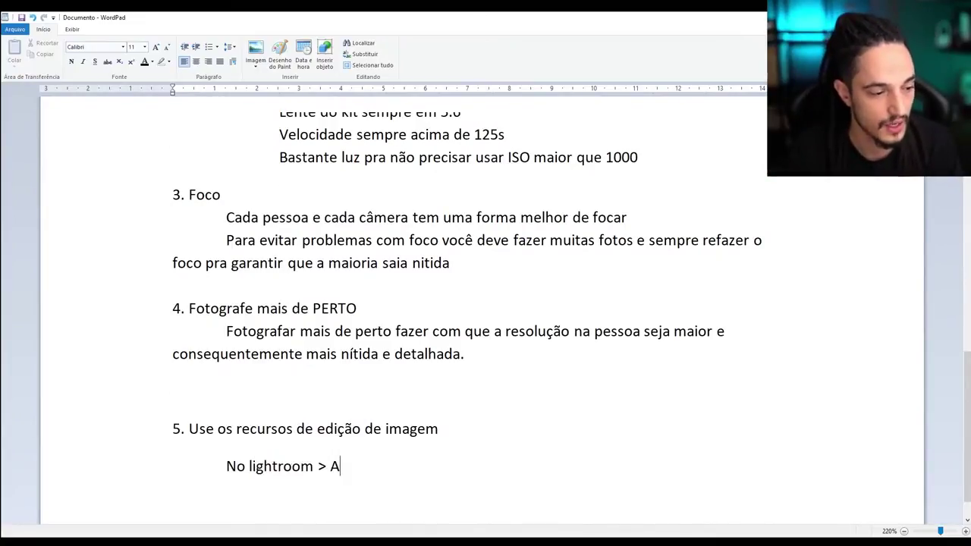
pyautogui.write('a detalhe')
pyautogui.press('Return')
pyautogui.press('Tab')
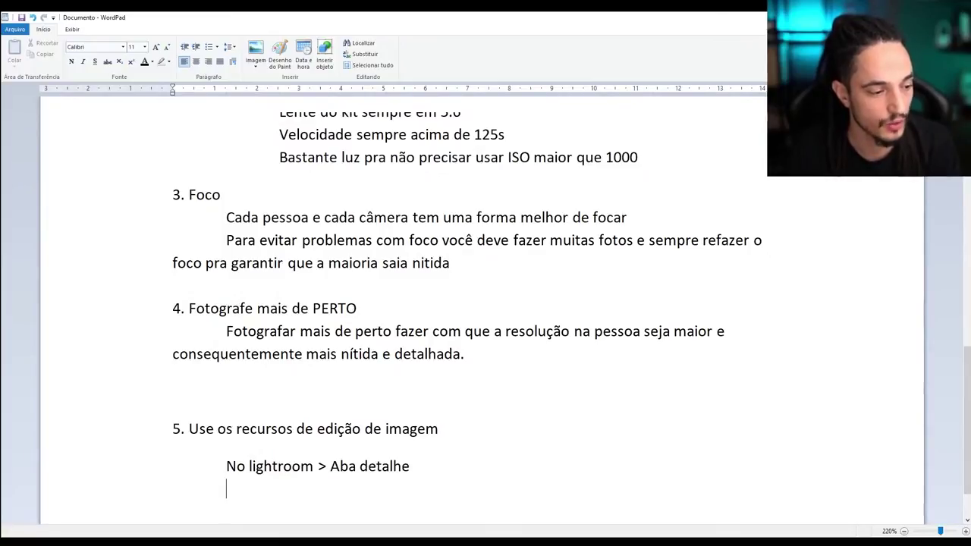
pyautogui.write('No pghotoshop > Masca')
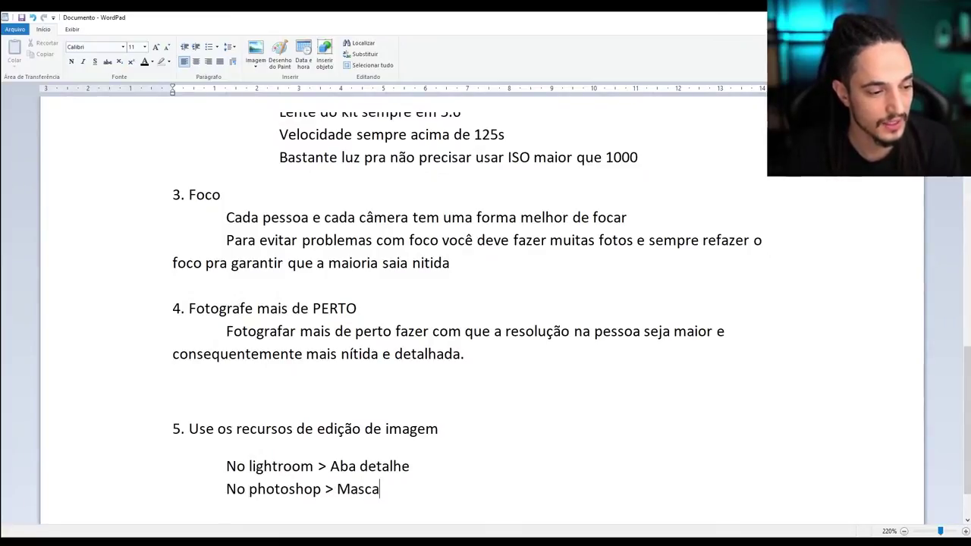
pyautogui.write('ra de n')
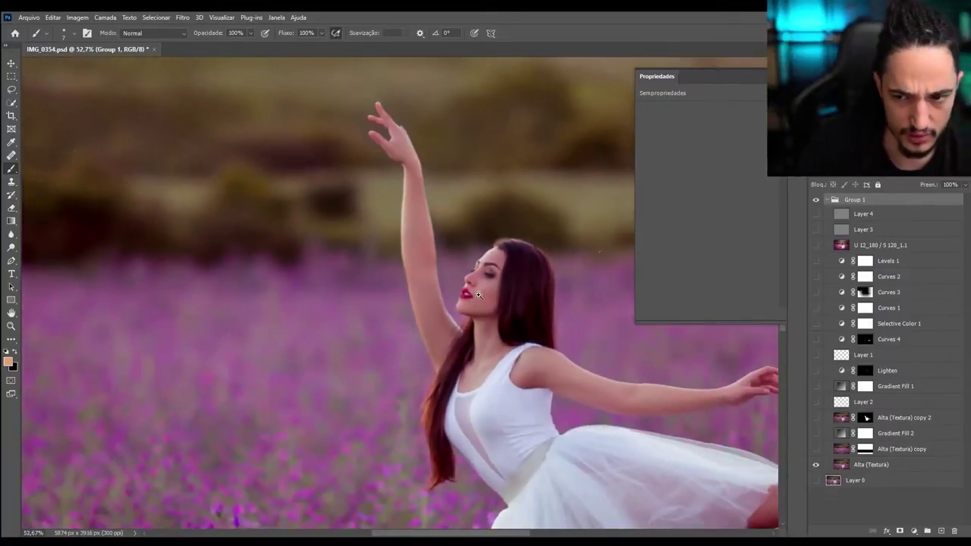
# Zoom in and out on the dancer in IMG_0354.psd to inspect the photo.
pyautogui.scroll(-3, 459, 275)
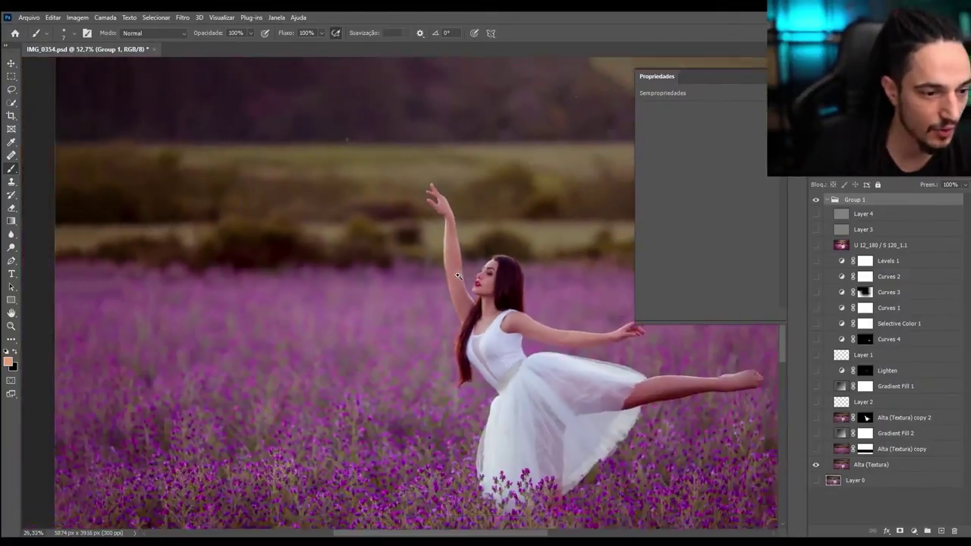
pyautogui.scroll(-2, 458, 275)
pyautogui.scroll(3, 485, 273)
pyautogui.scroll(4, 508, 270)
pyautogui.scroll(2, 520, 268)
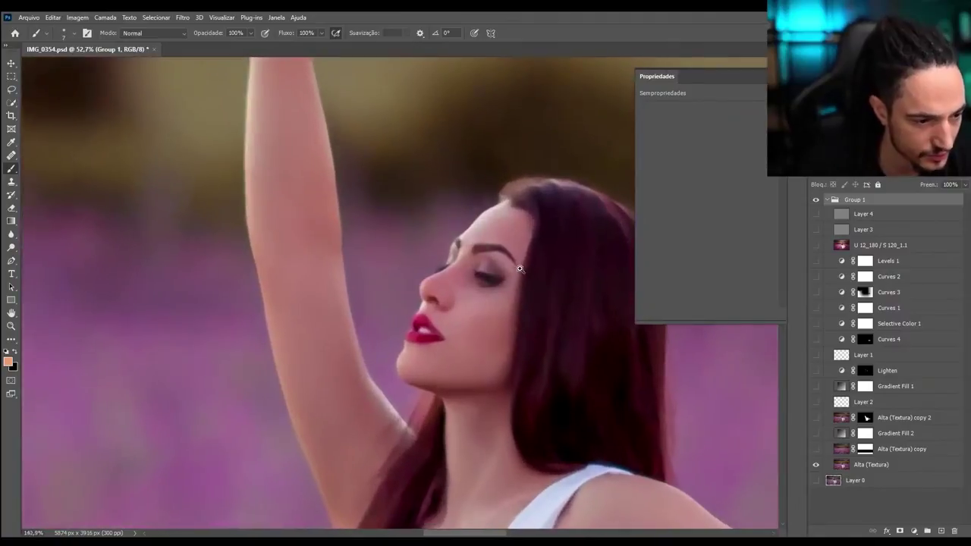
pyautogui.scroll(-3, 508, 271)
pyautogui.scroll(-1, 490, 273)
pyautogui.scroll(-2, 470, 276)
pyautogui.scroll(-1, 456, 279)
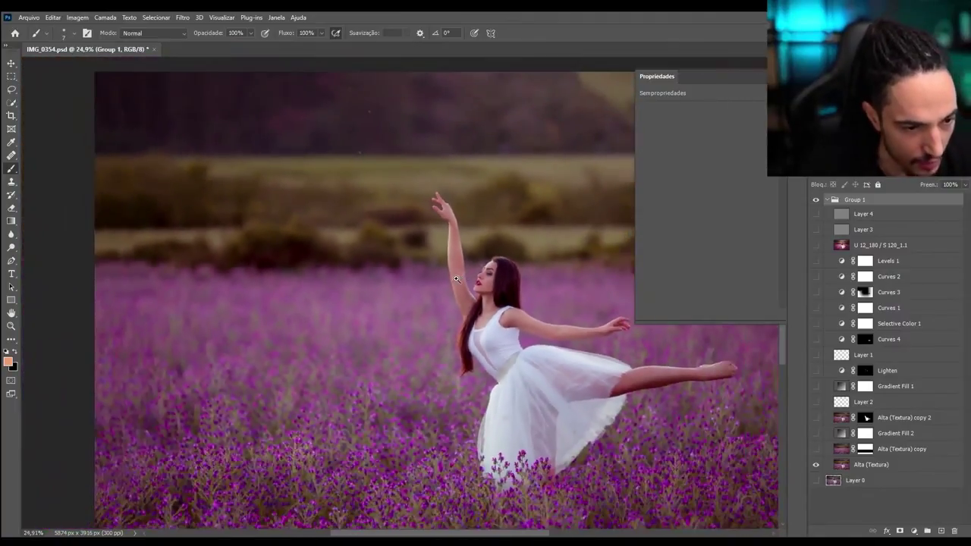
pyautogui.scroll(1, 456, 279)
pyautogui.scroll(2, 448, 277)
pyautogui.scroll(2, 440, 277)
pyautogui.scroll(-2, 433, 275)
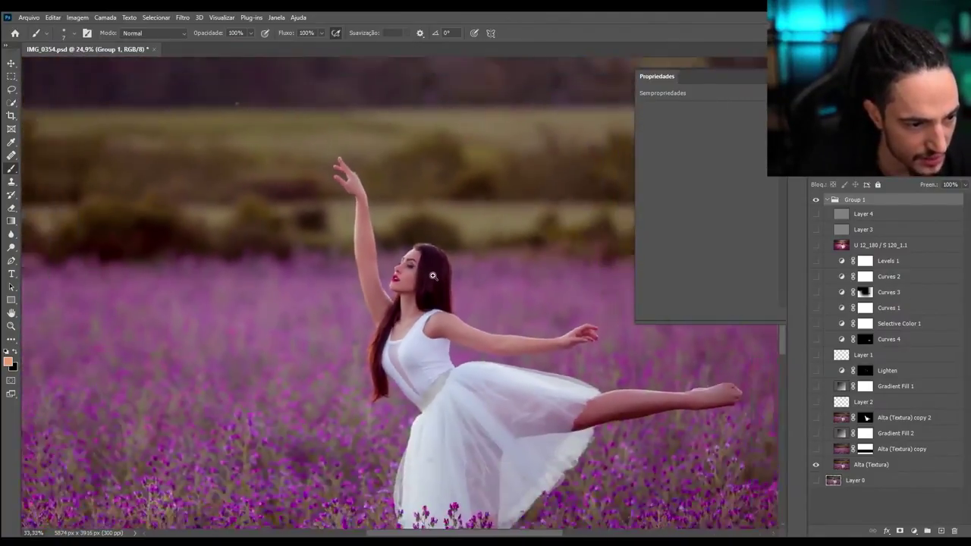
pyautogui.scroll(-2, 428, 277)
pyautogui.scroll(3, 423, 279)
pyautogui.scroll(1, 422, 279)
pyautogui.scroll(-3, 422, 279)
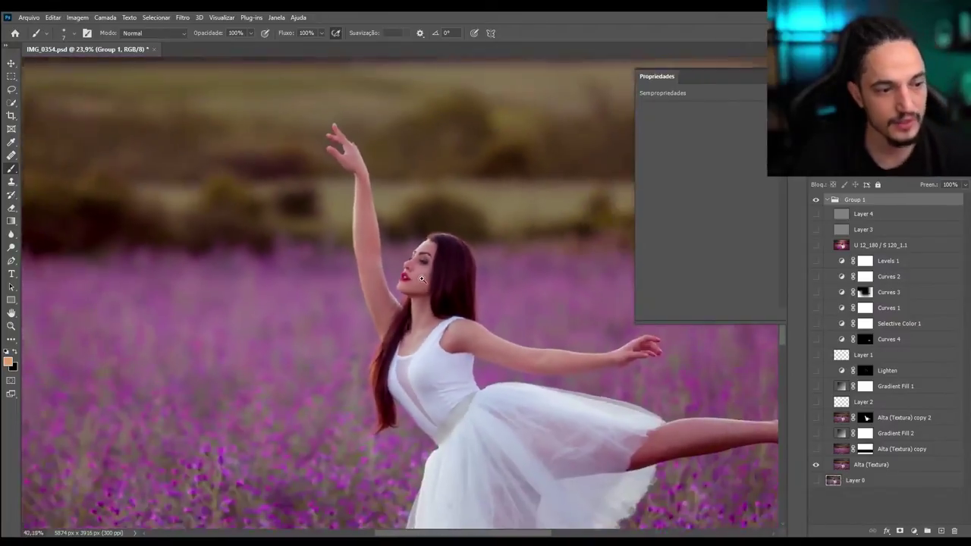
pyautogui.scroll(-2, 421, 279)
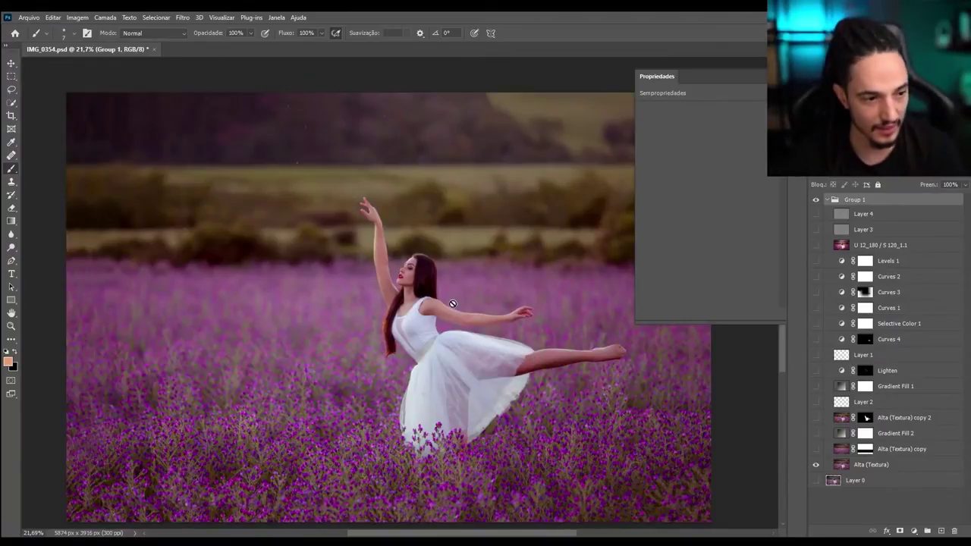
pyautogui.scroll(5, 453, 303)
pyautogui.scroll(-3, 438, 281)
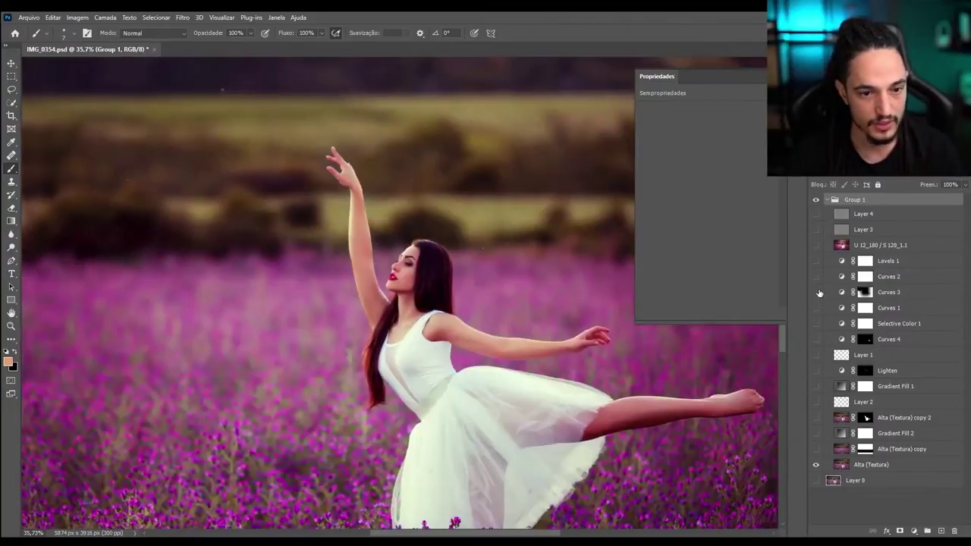
# Show all Group 1 adjustment layers, collapse the group, and stamp visible layers into Camada 1.
pyautogui.moveTo(816, 261); pyautogui.dragTo(817, 292)
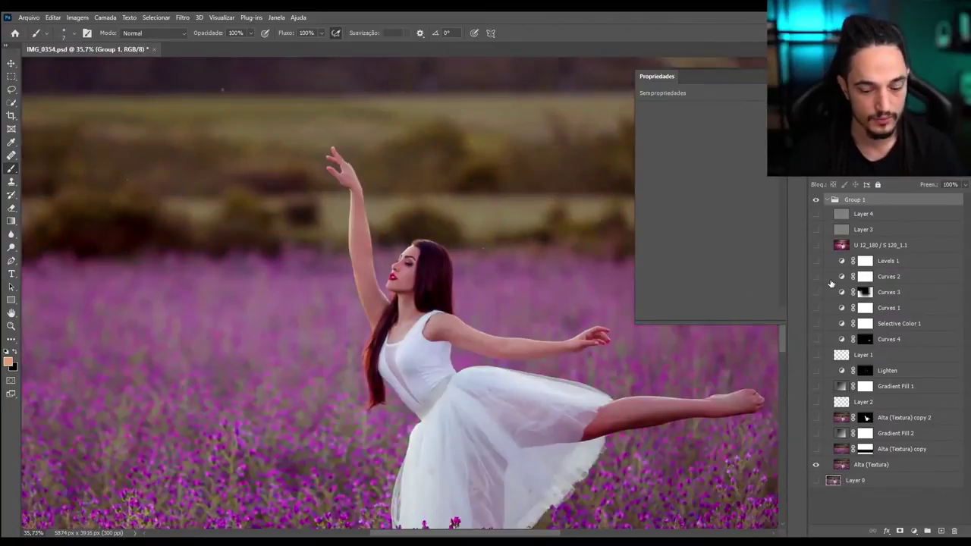
pyautogui.scroll(-2, 831, 283)
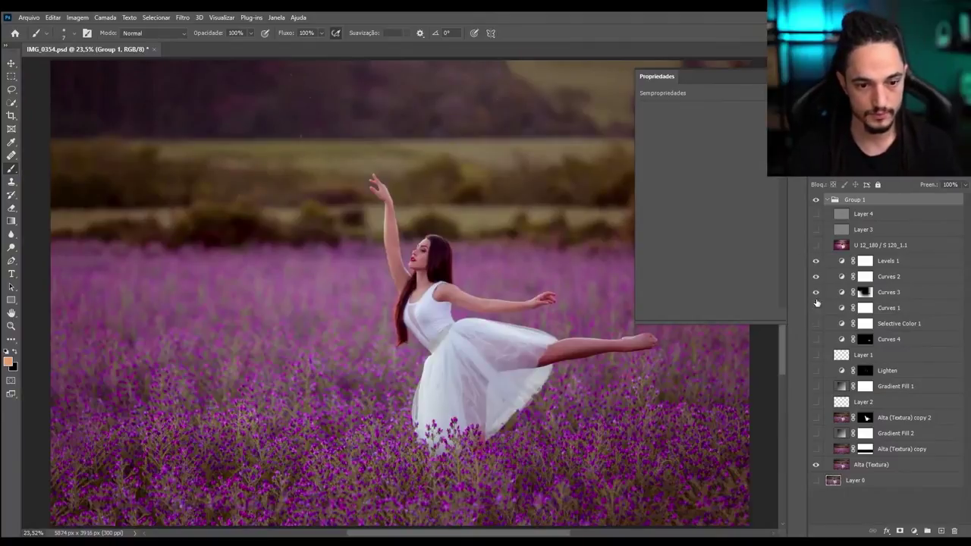
pyautogui.click(817, 450)
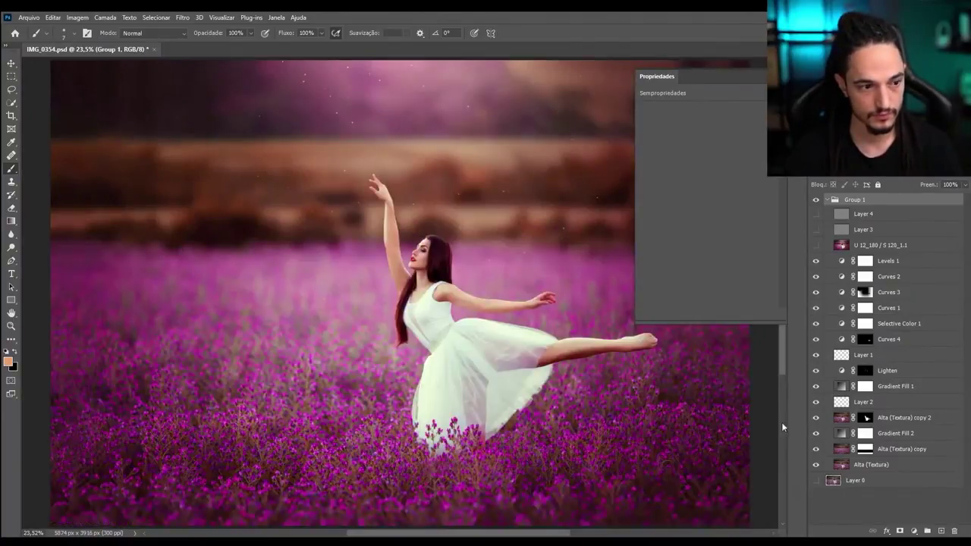
pyautogui.keyDown('alt'); pyautogui.click(817, 212); pyautogui.keyUp('alt')
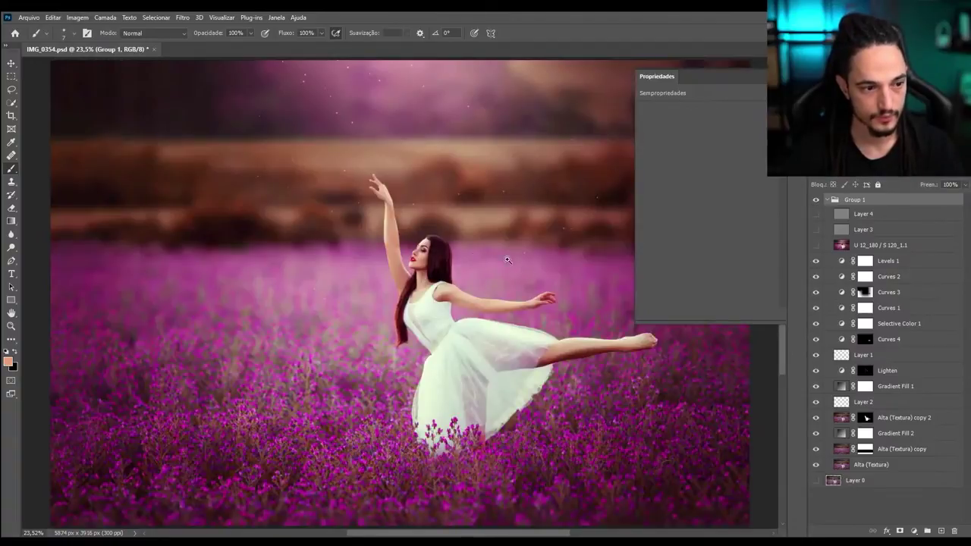
pyautogui.scroll(8, 508, 260)
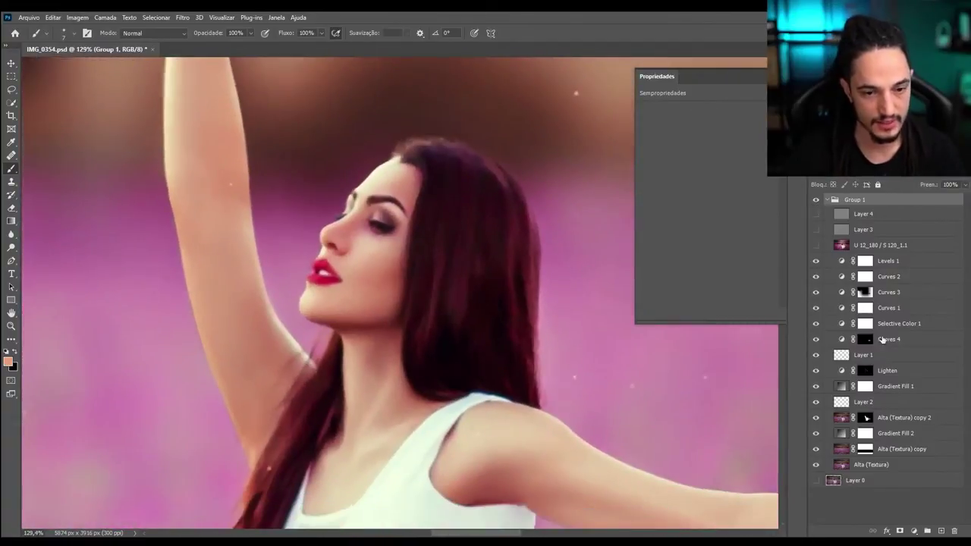
pyautogui.click(880, 261)
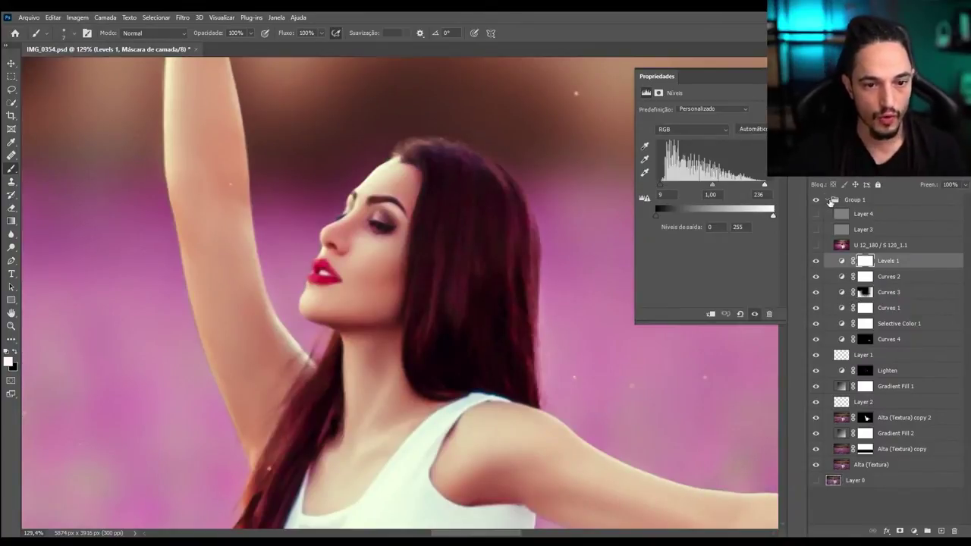
pyautogui.click(828, 199)
pyautogui.hotkey('ctrl', 'shift', 'alt', 'e')
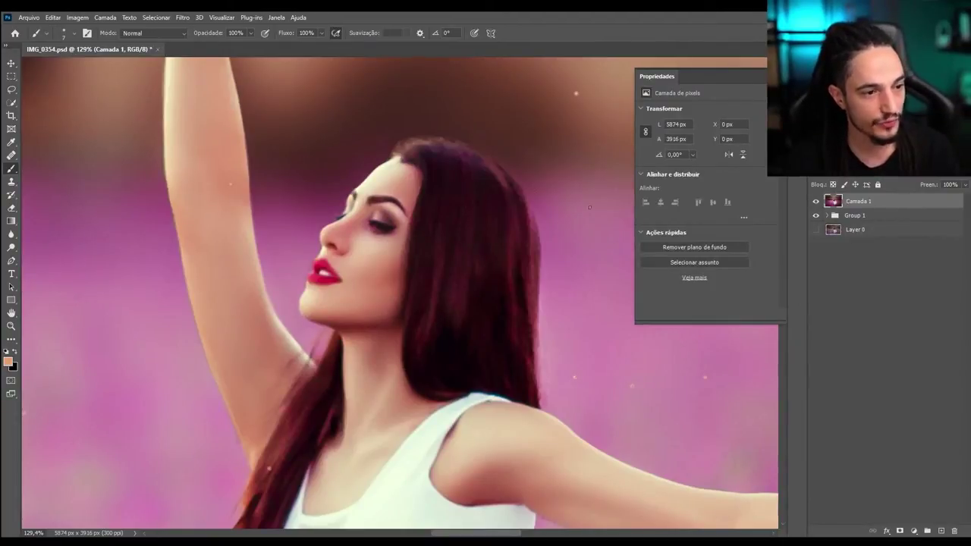
# Bring up Unsharp Mask and experiment with the radius, settling around 1.6 pixels.
pyautogui.click(181, 17)
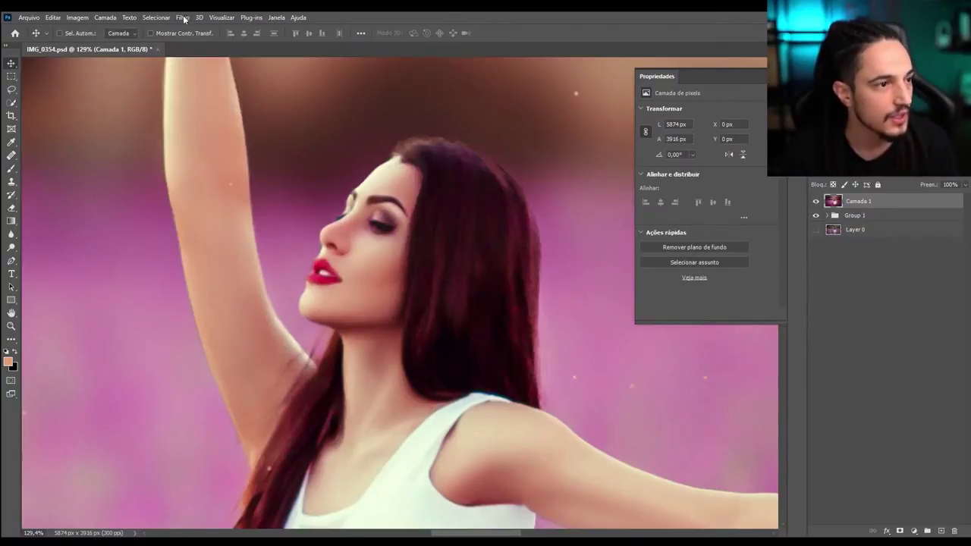
pyautogui.click(183, 18)
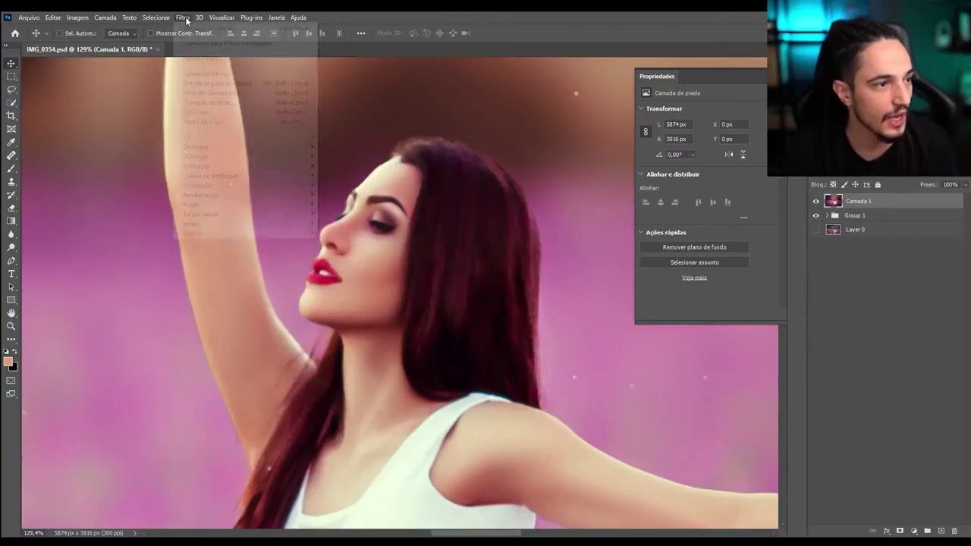
pyautogui.moveTo(200, 214)
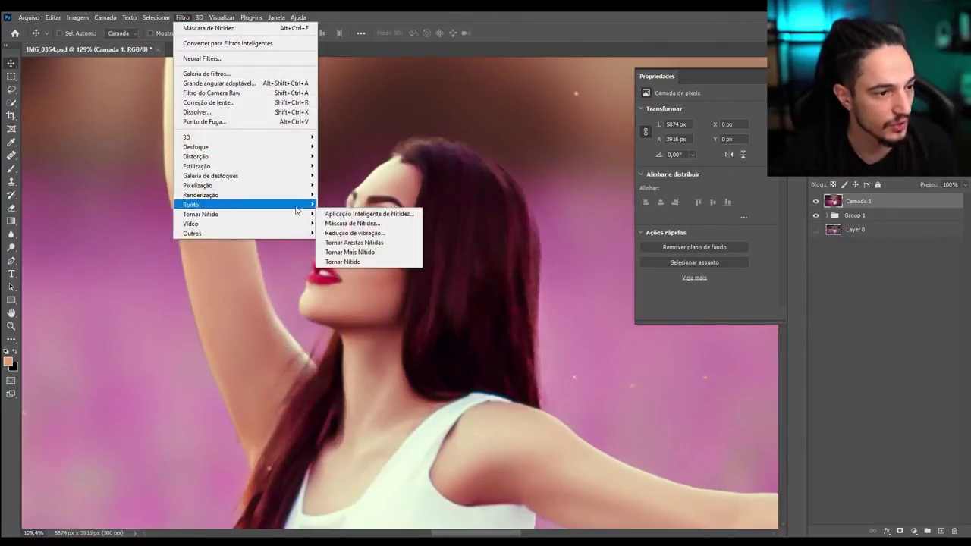
pyautogui.click(367, 225)
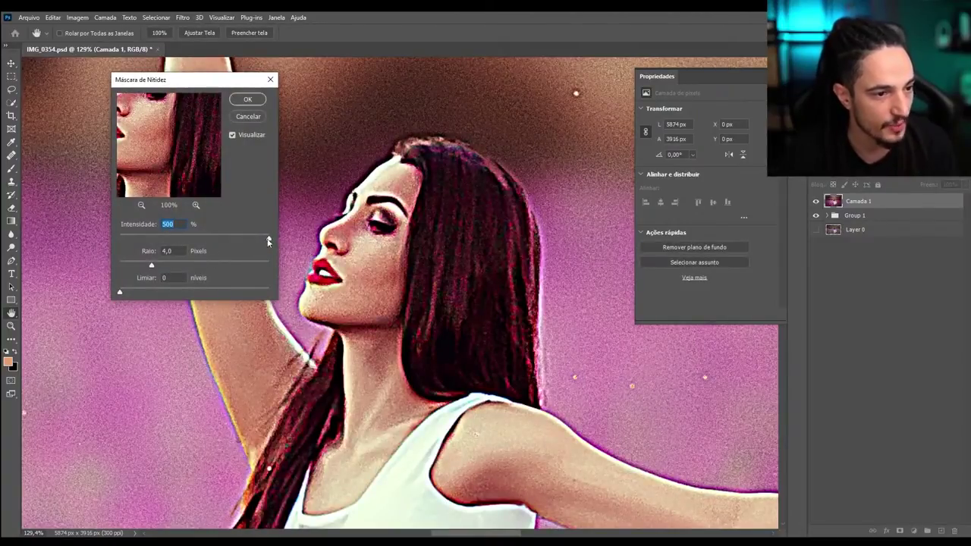
pyautogui.moveTo(151, 265); pyautogui.dragTo(131, 267)
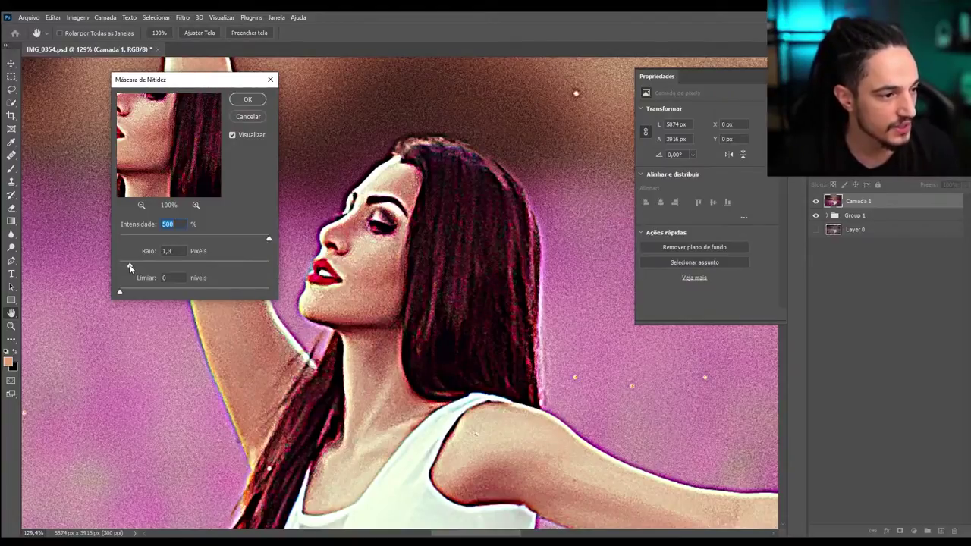
pyautogui.moveTo(128, 264); pyautogui.dragTo(126, 265)
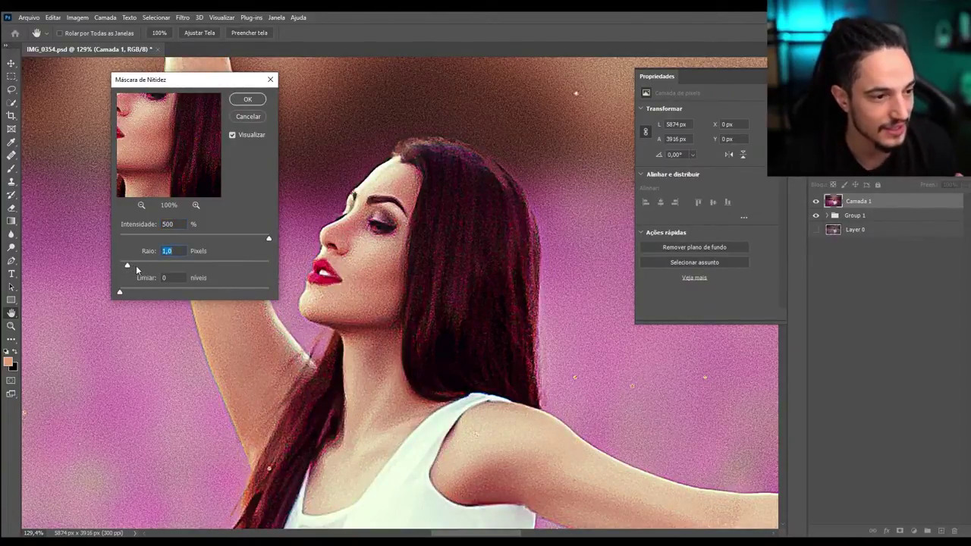
pyautogui.moveTo(131, 265)
pyautogui.mouseDown()
pyautogui.moveTo(190, 270)
pyautogui.moveTo(128, 268)
pyautogui.mouseUp()
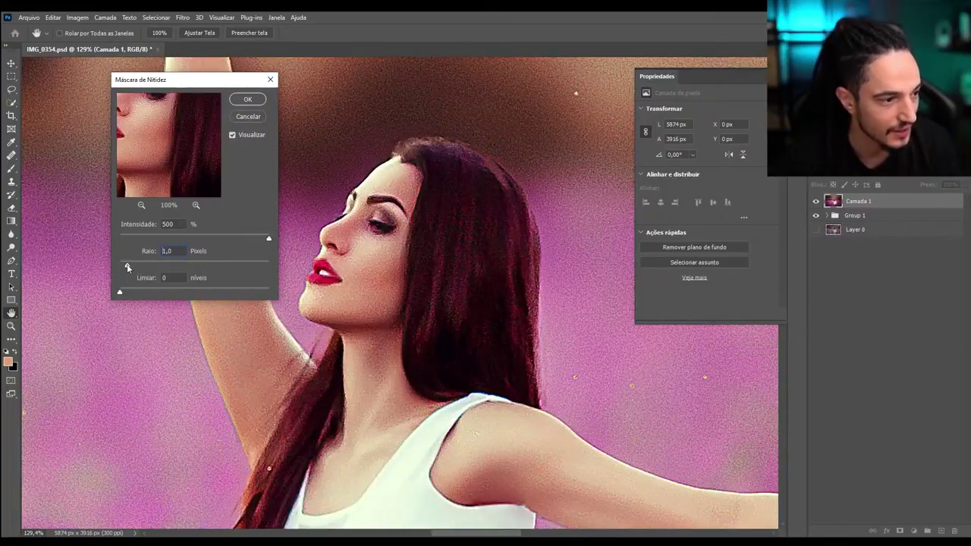
pyautogui.moveTo(128, 266); pyautogui.dragTo(130, 267)
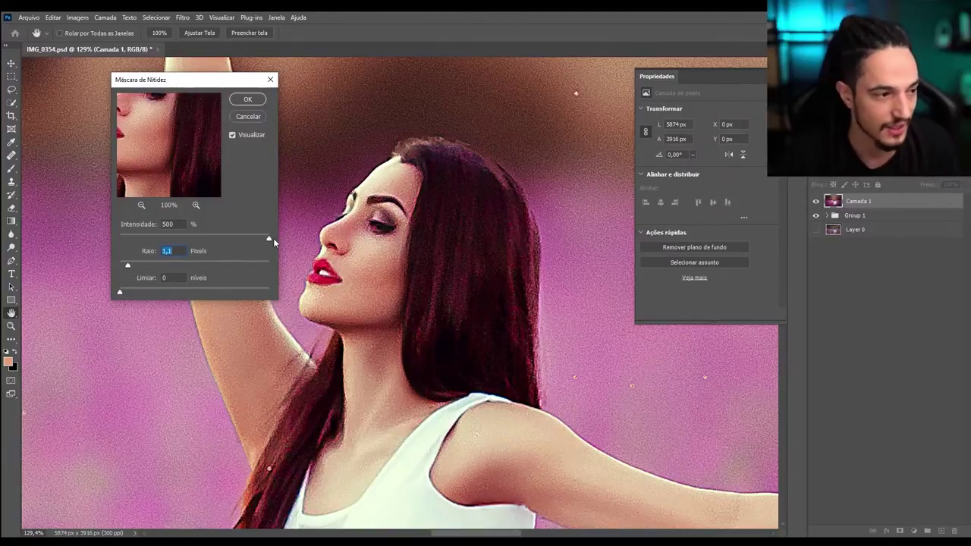
# Set Unsharp Mask amount to 144% and threshold 0, toggling Preview to compare.
pyautogui.moveTo(269, 239); pyautogui.dragTo(157, 239)
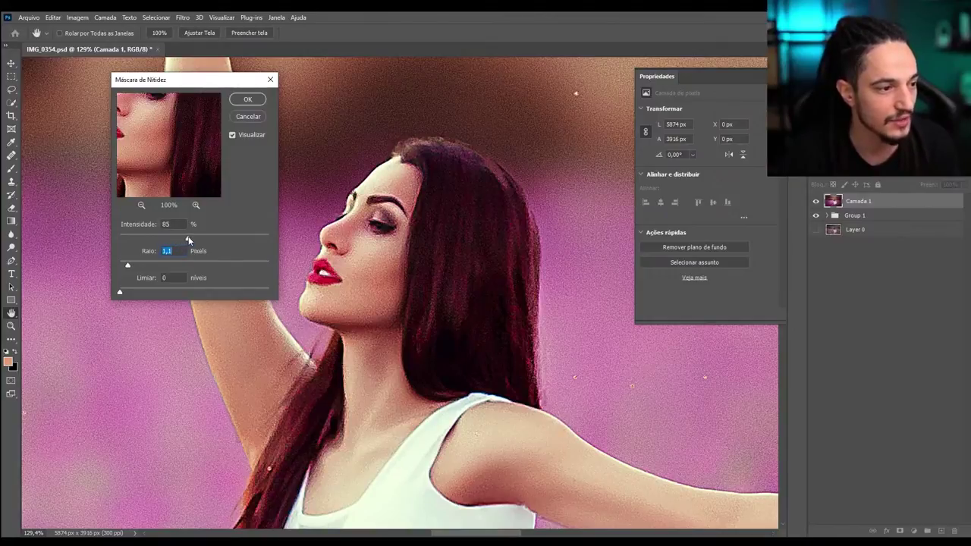
pyautogui.moveTo(188, 238); pyautogui.dragTo(214, 240)
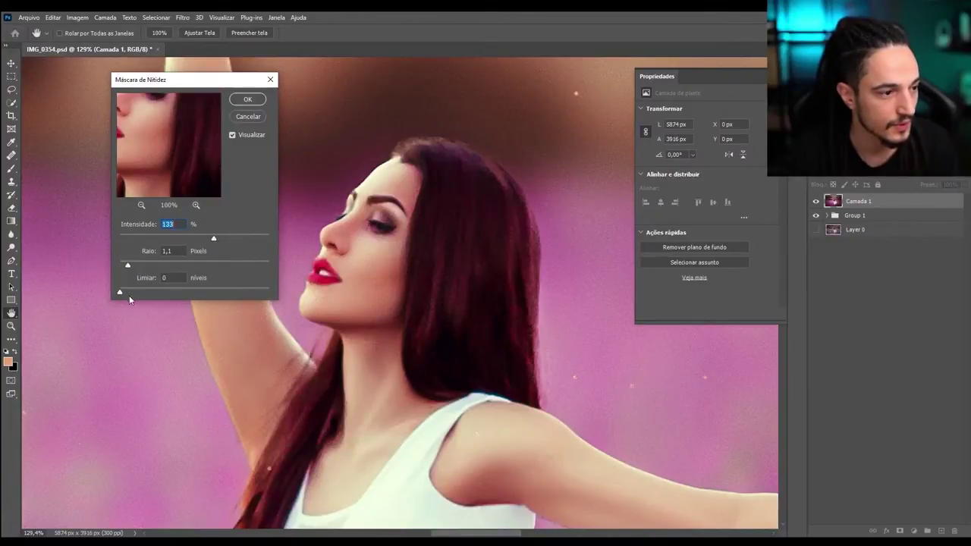
pyautogui.moveTo(119, 291); pyautogui.dragTo(167, 292)
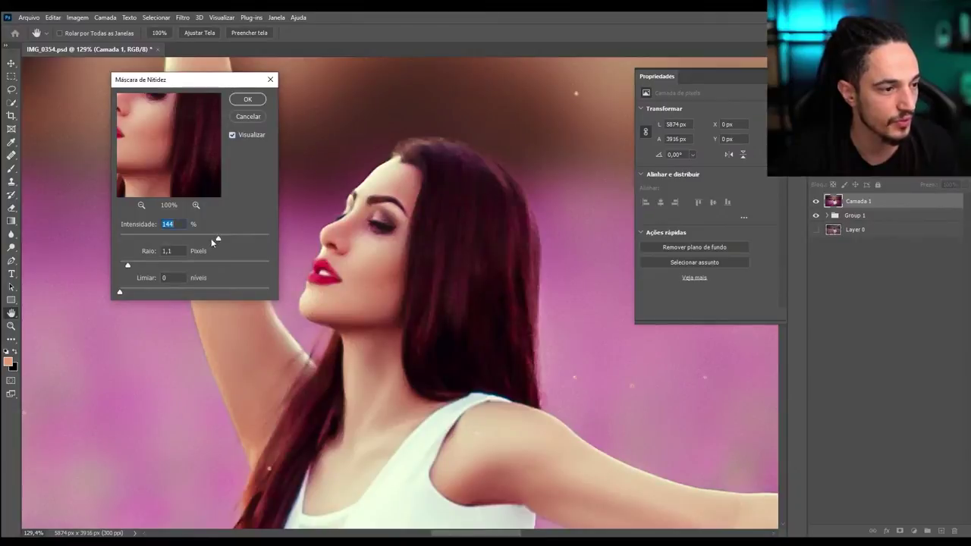
pyautogui.click(232, 136)
pyautogui.press('alt')
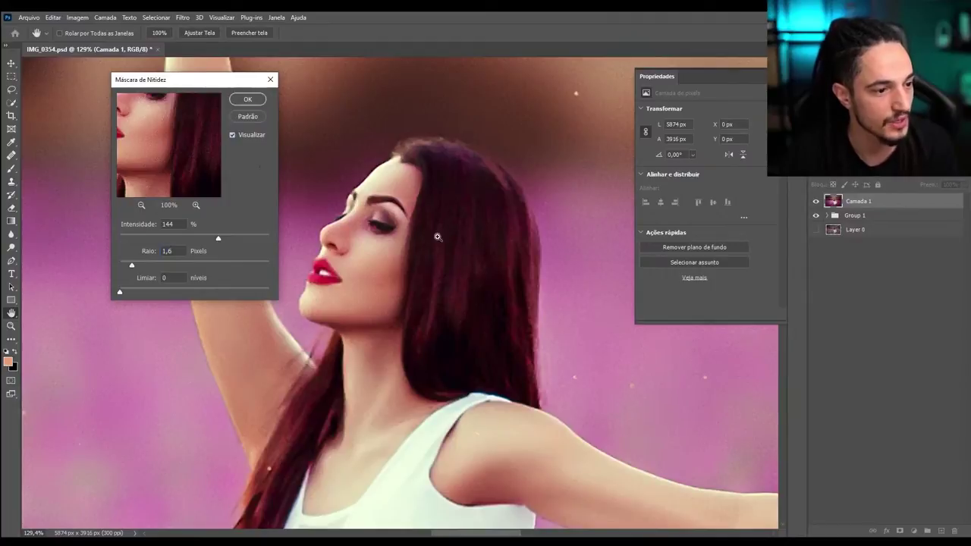
pyautogui.click(232, 135)
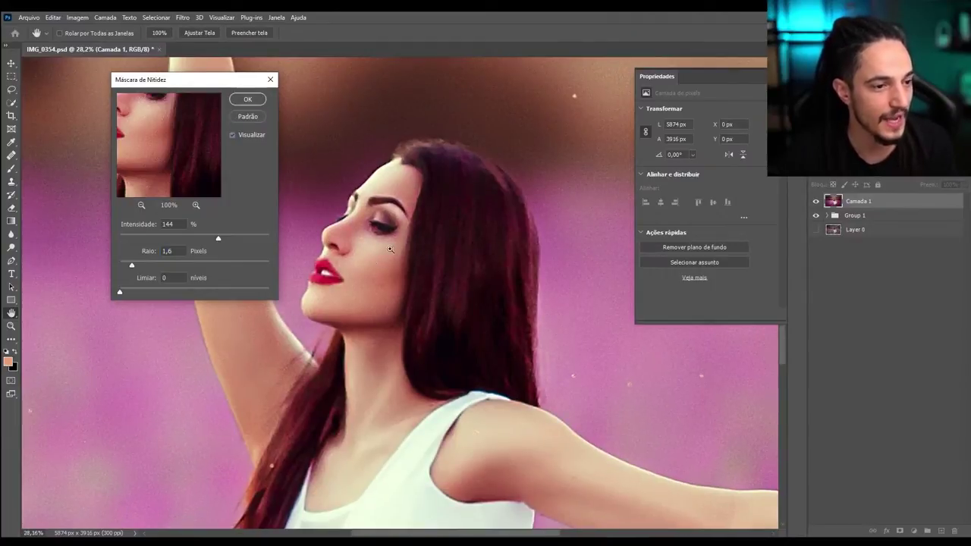
pyautogui.hotkey('ctrl', '0')
# Apply the Unsharp Mask to Camada 1 and zoom in on the dancer's face.
pyautogui.click(245, 99)
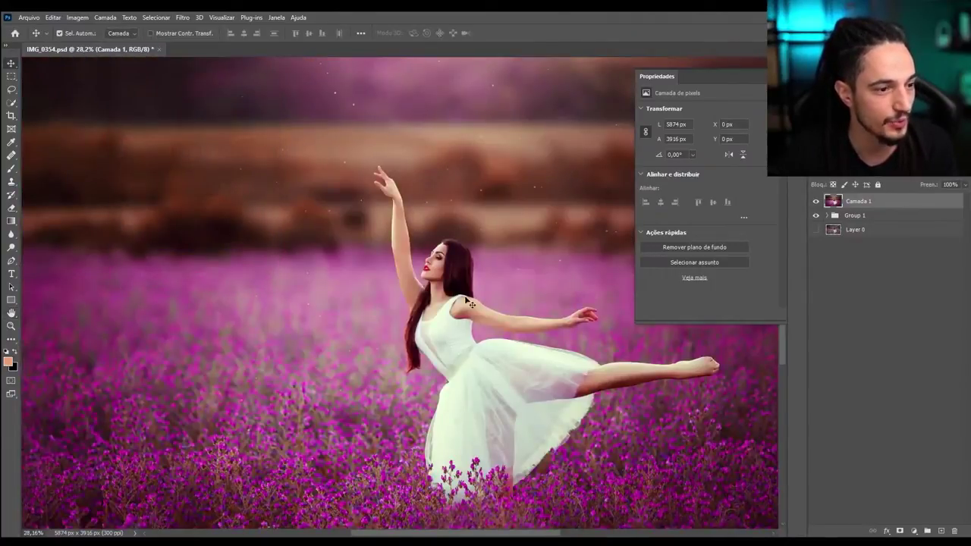
pyautogui.moveTo(449, 265); pyautogui.dragTo(581, 299)
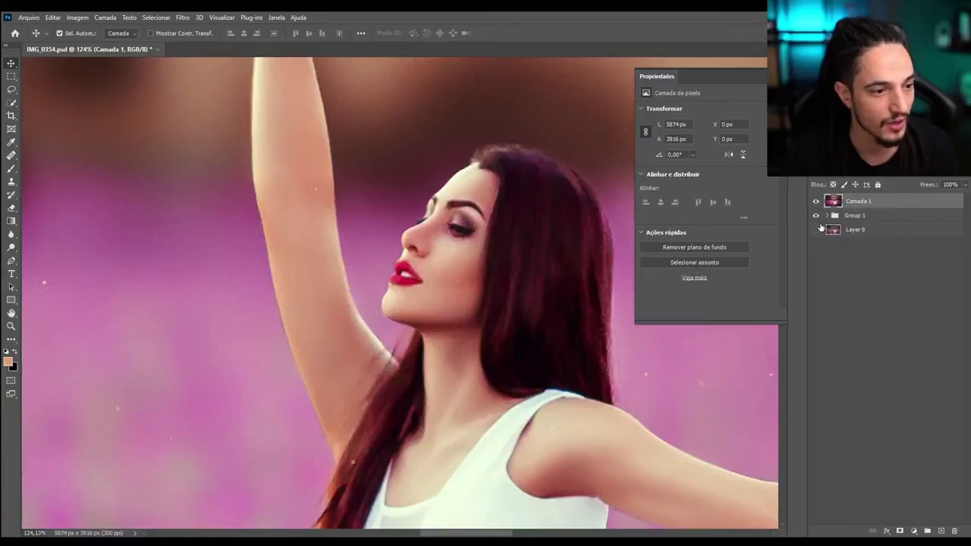
pyautogui.scroll(2, 416, 237)
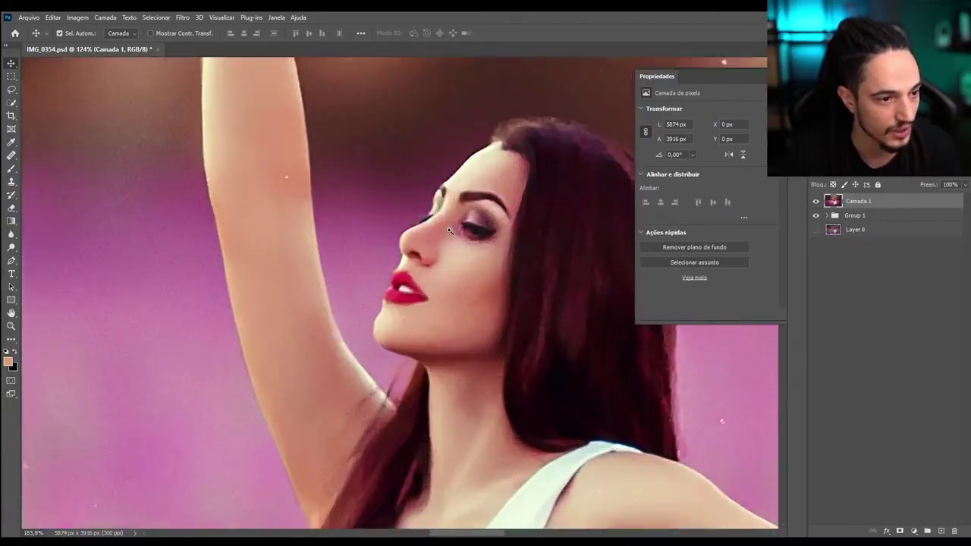
pyautogui.scroll(2, 455, 213)
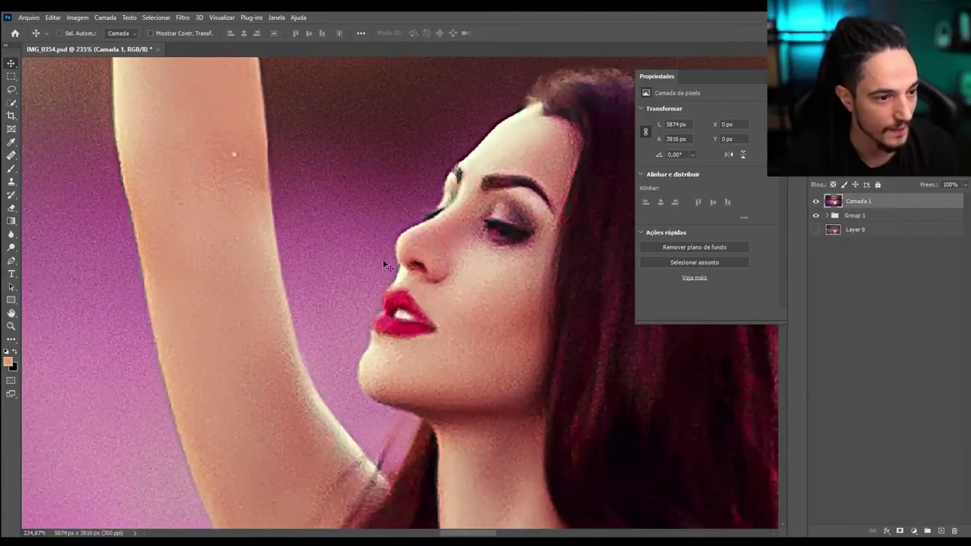
# Compare the face before and after sharpening using undo and redo.
pyautogui.hotkey('ctrl', 'z')
pyautogui.hotkey('ctrl', 'shift', 'z')
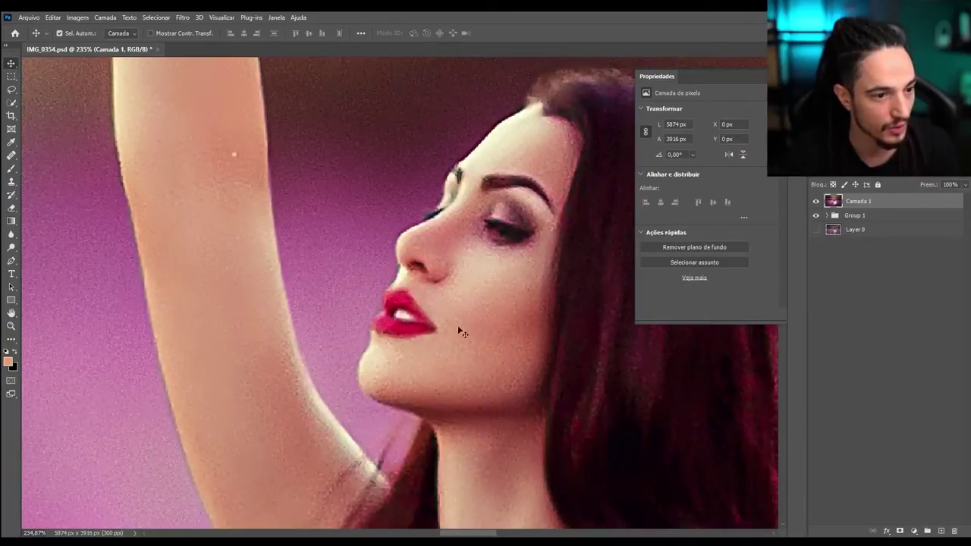
pyautogui.scroll(-2, 428, 315)
pyautogui.scroll(-2, 395, 281)
pyautogui.scroll(-1, 371, 258)
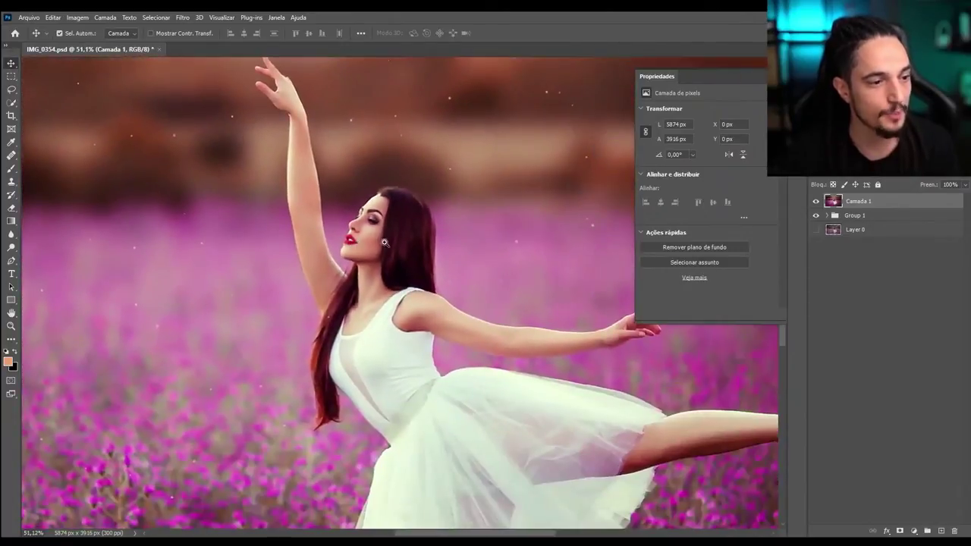
pyautogui.scroll(-1, 356, 242)
pyautogui.scroll(3, 356, 242)
pyautogui.scroll(1, 406, 243)
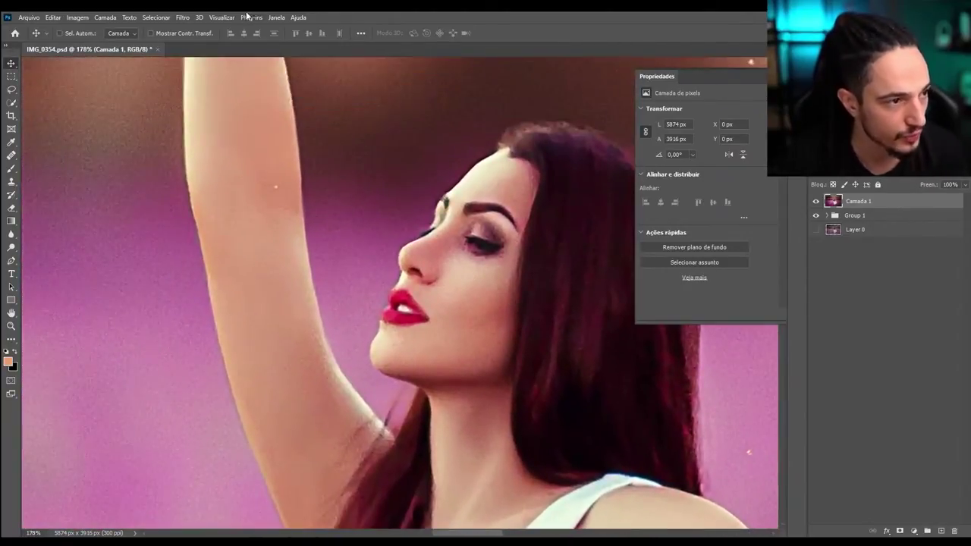
# Reopen Unsharp Mask and push the radius to 171.9 px, viewing at actual size.
pyautogui.click(185, 17)
pyautogui.moveTo(200, 214)
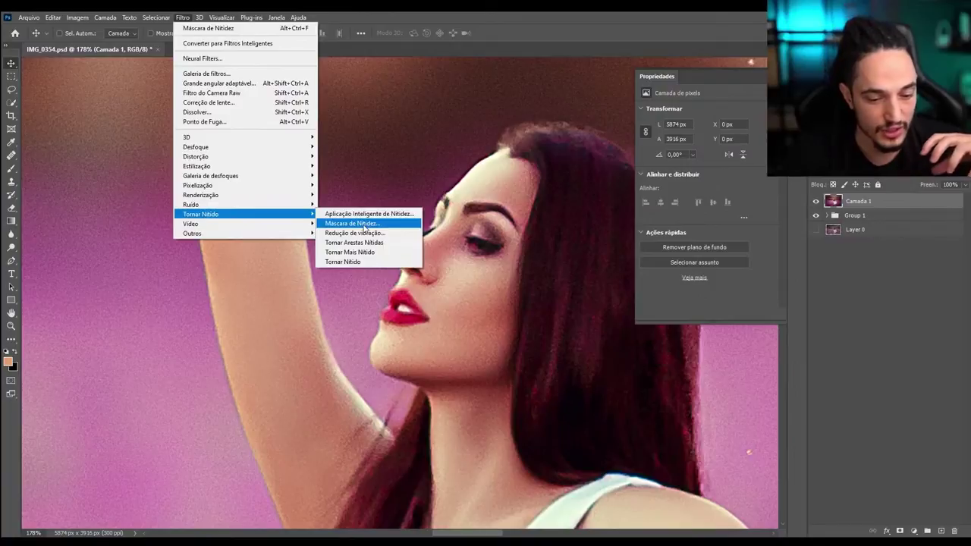
pyautogui.click(364, 224)
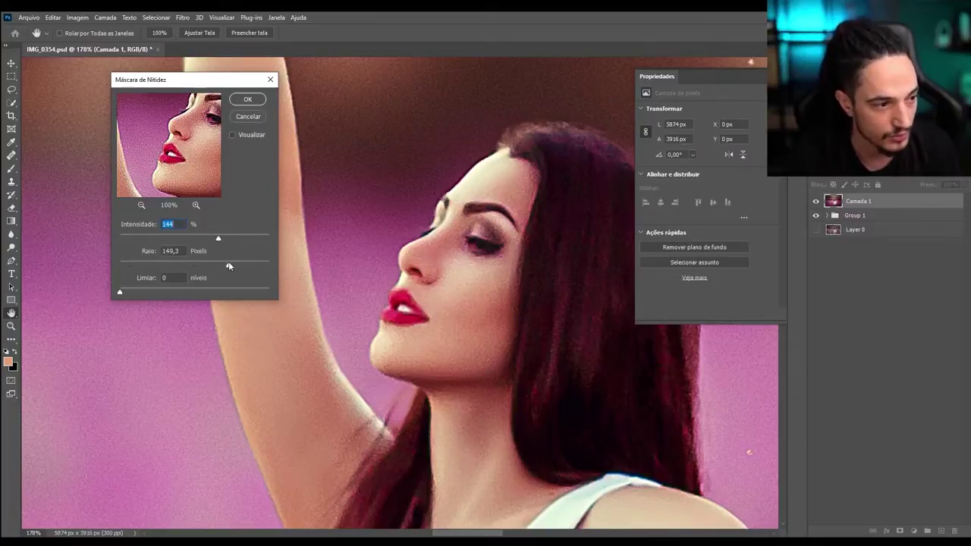
pyautogui.moveTo(239, 266); pyautogui.dragTo(235, 266)
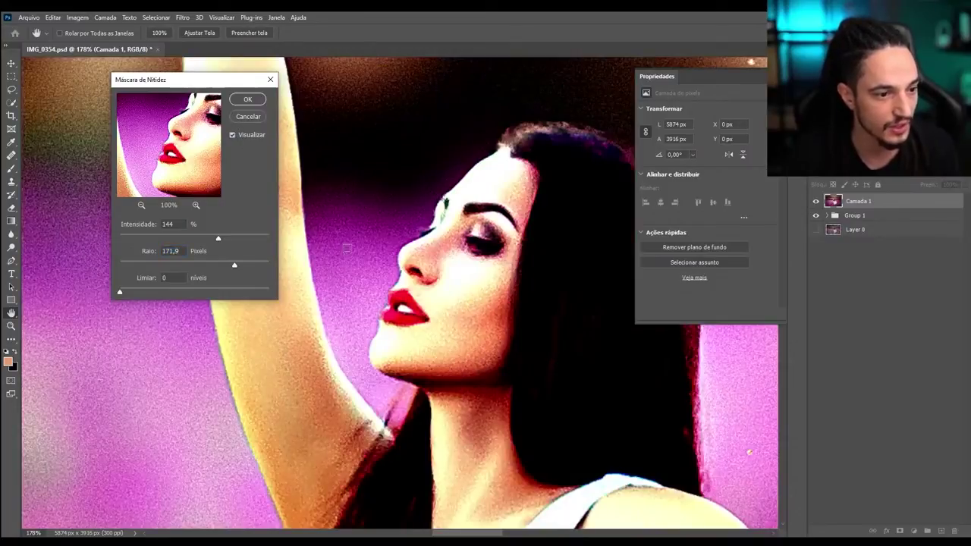
pyautogui.press('alt')
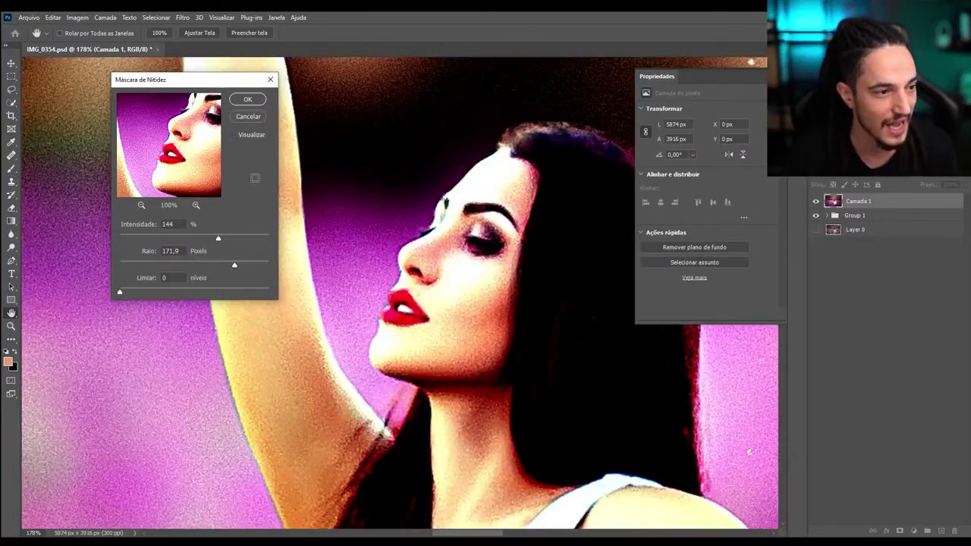
pyautogui.click(232, 134)
pyautogui.keyDown('alt'); pyautogui.click(285, 170); pyautogui.keyUp('alt')
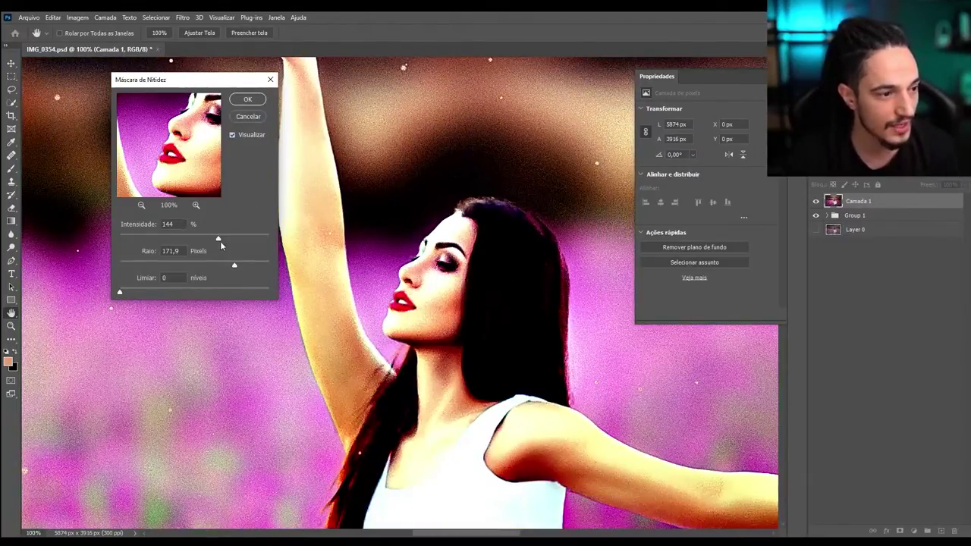
# Lower the amount to 14% with threshold 0, compare with Preview, and apply the second pass.
pyautogui.moveTo(207, 240); pyautogui.dragTo(170, 240)
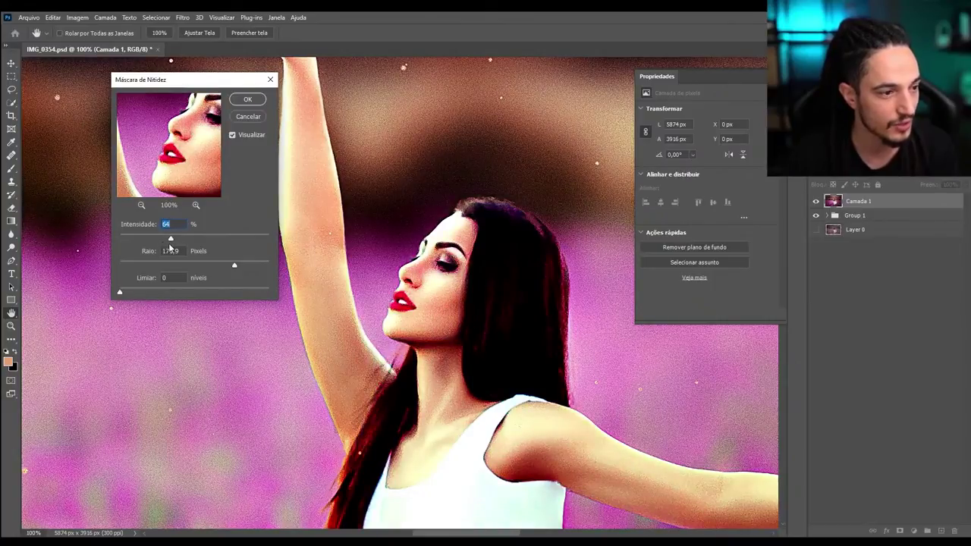
pyautogui.moveTo(170, 241); pyautogui.dragTo(138, 241)
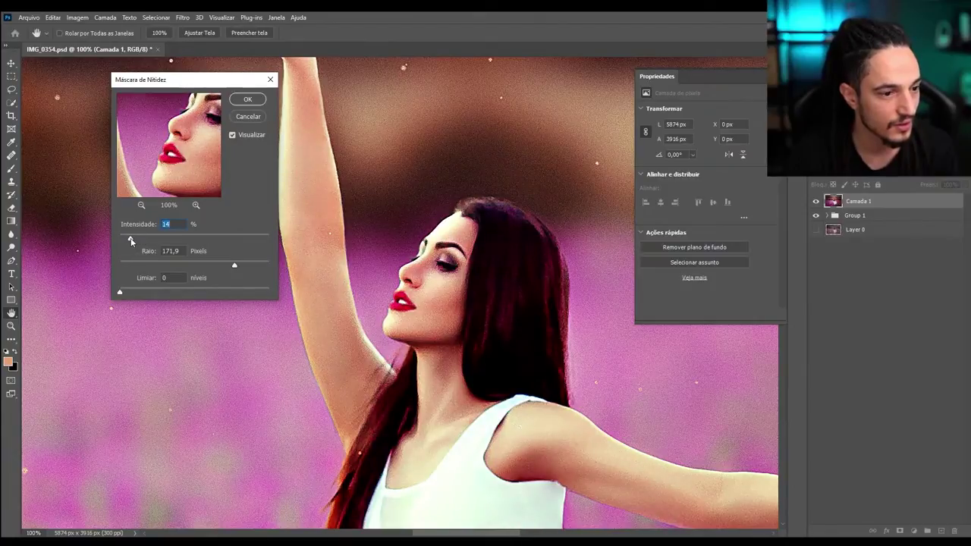
pyautogui.click(233, 137)
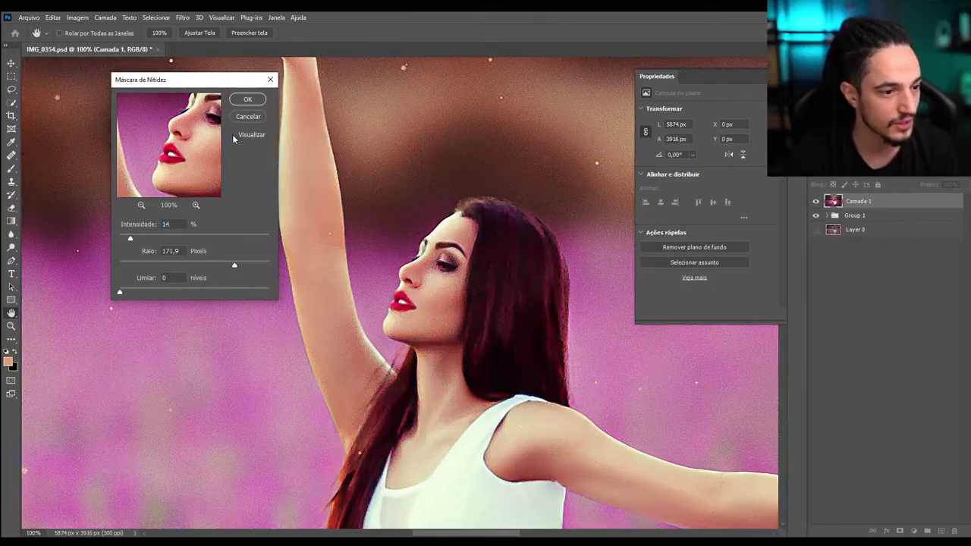
pyautogui.scroll(1, 448, 332)
pyautogui.scroll(2, 448, 331)
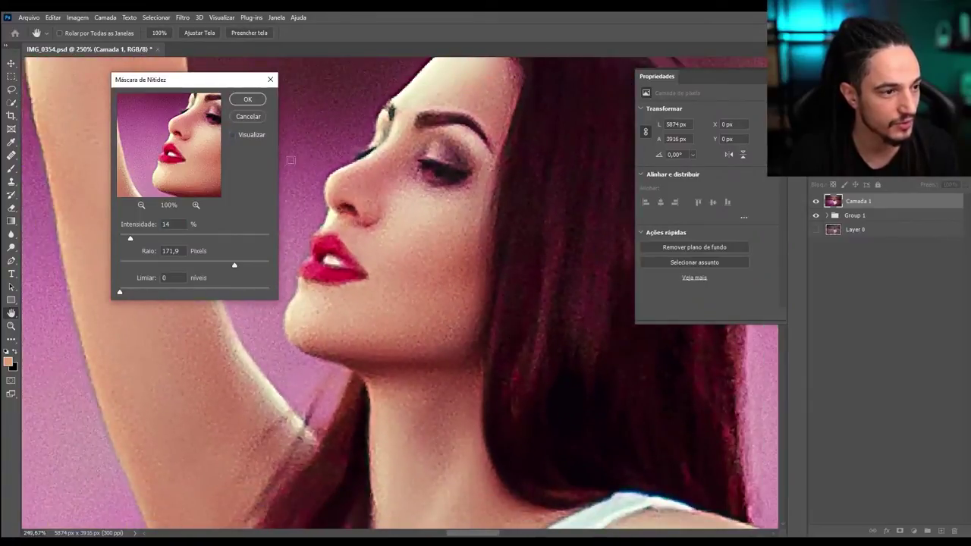
pyautogui.click(234, 136)
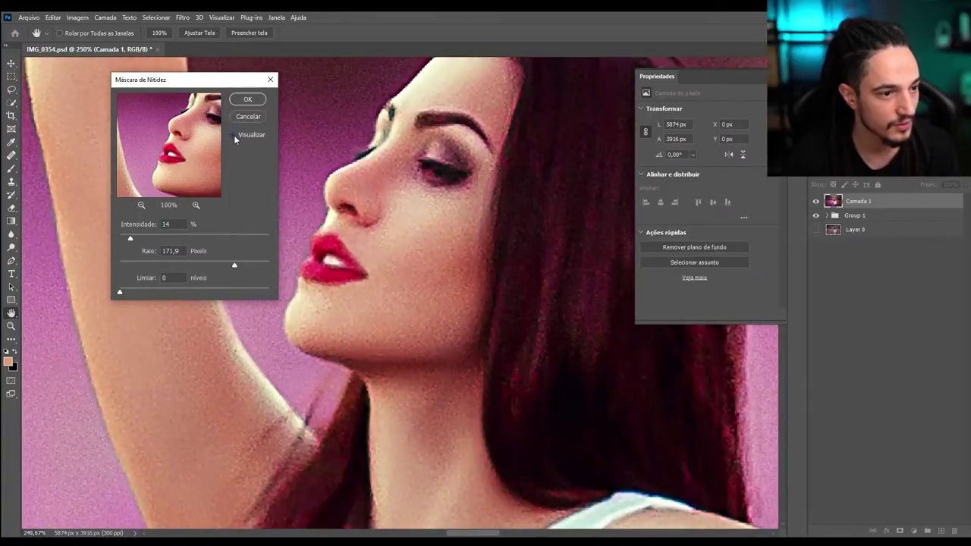
pyautogui.click(234, 135)
pyautogui.click(233, 136)
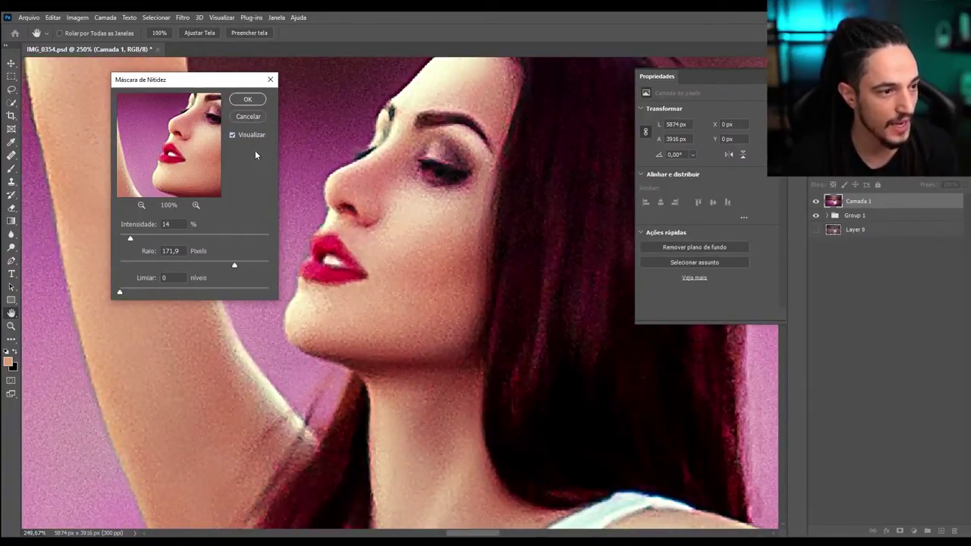
pyautogui.click(248, 99)
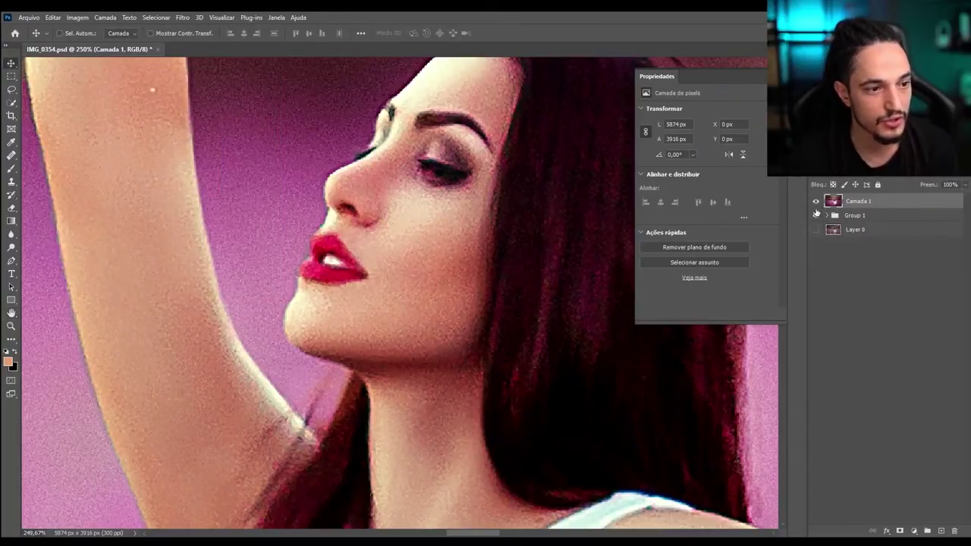
# Toggle Camada 1's visibility to compare the sharpened dancer with the original, leaving it visible.
pyautogui.click(816, 201)
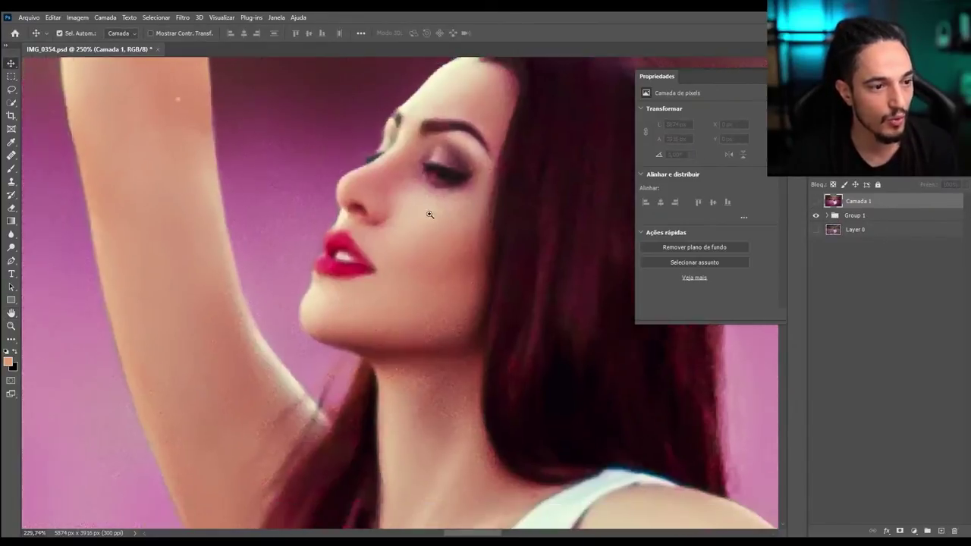
pyautogui.moveTo(445, 228)
pyautogui.mouseDown()
pyautogui.moveTo(365, 225)
pyautogui.moveTo(437, 215)
pyautogui.mouseUp()
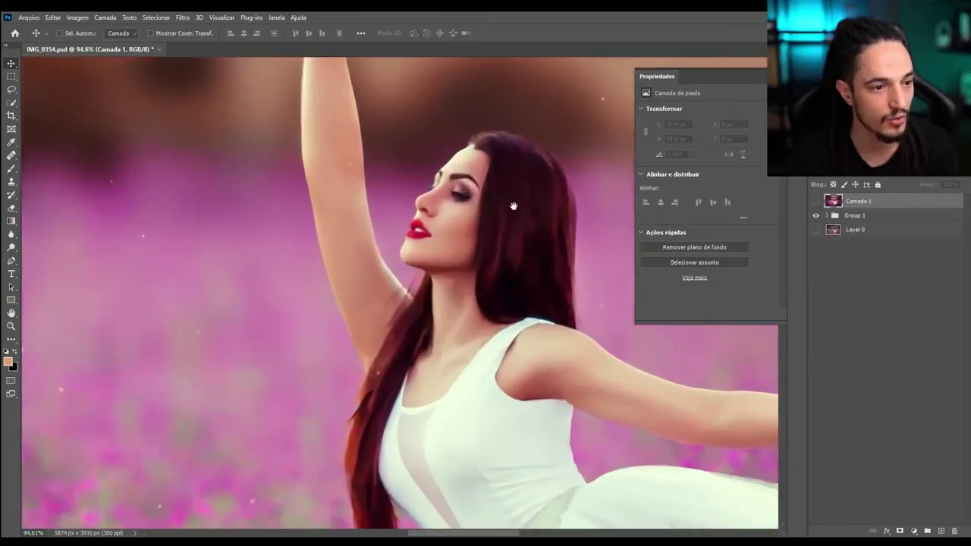
pyautogui.moveTo(503, 202); pyautogui.dragTo(504, 254)
pyautogui.click(816, 201)
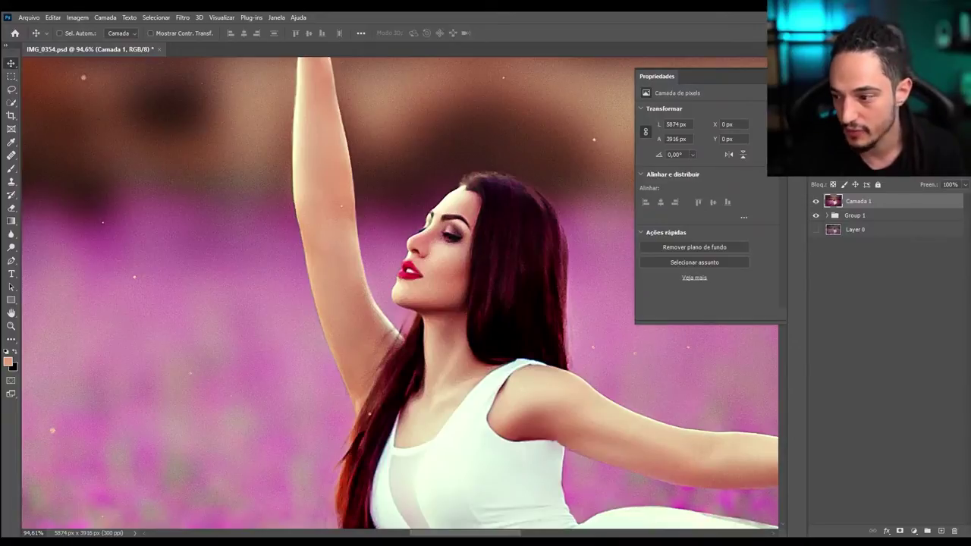
pyautogui.scroll(5, 464, 244)
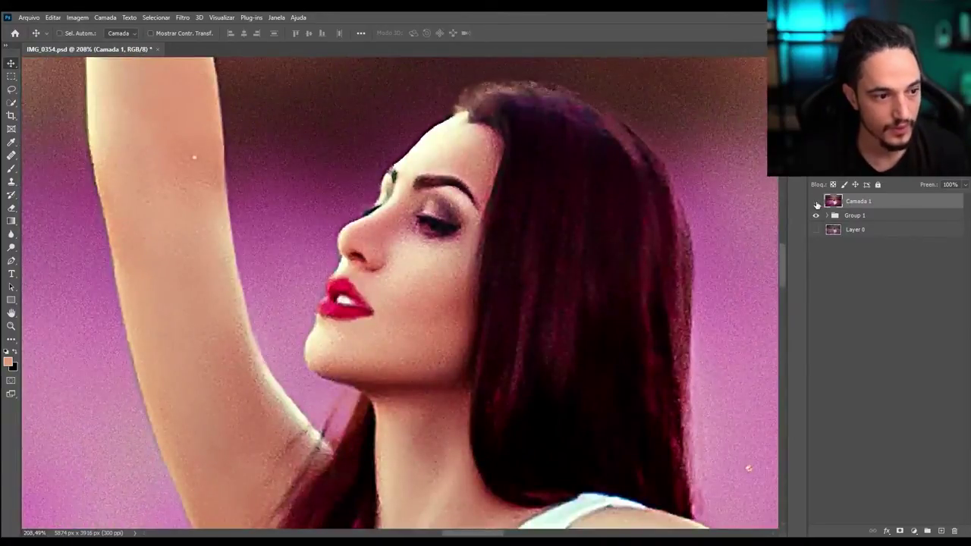
pyautogui.click(816, 202)
pyautogui.click(817, 202)
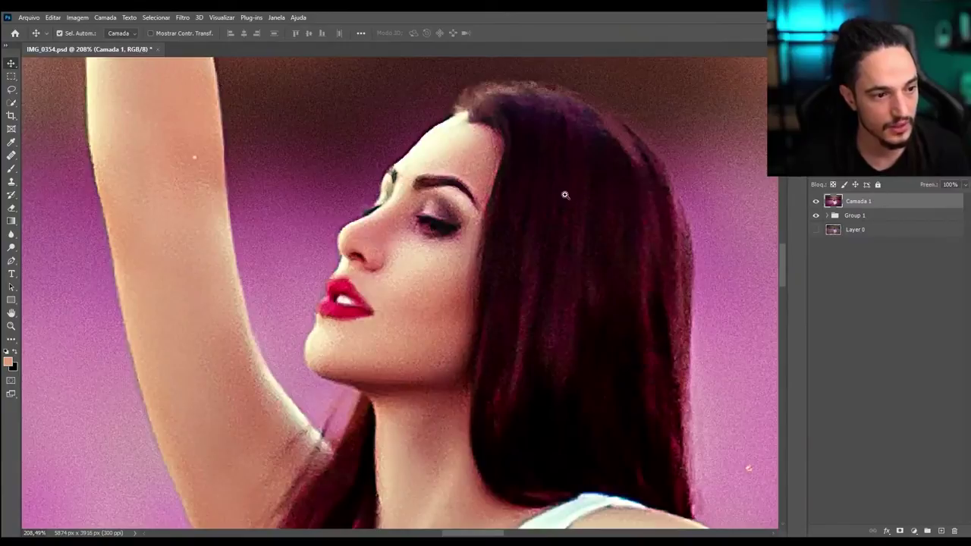
pyautogui.scroll(-5, 564, 195)
pyautogui.scroll(-1, 537, 220)
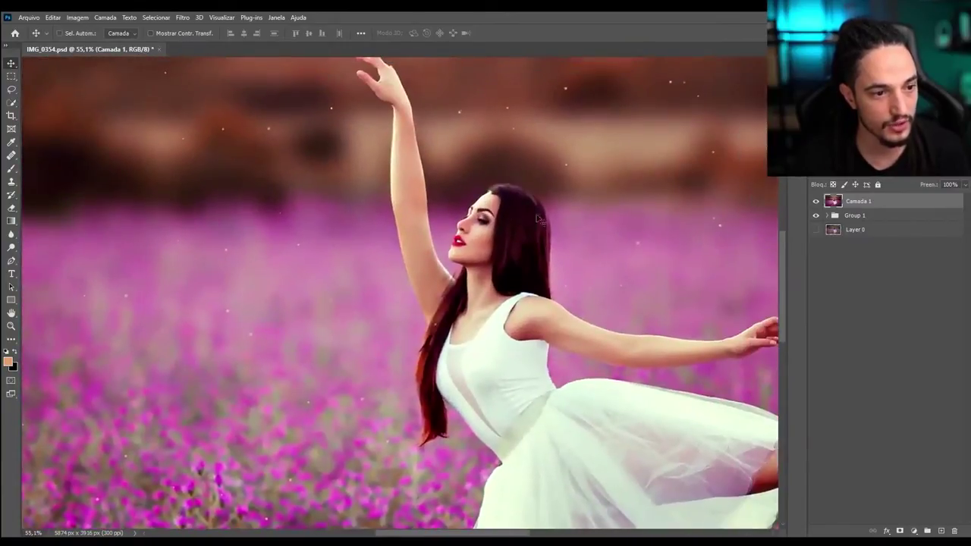
pyautogui.click(817, 201)
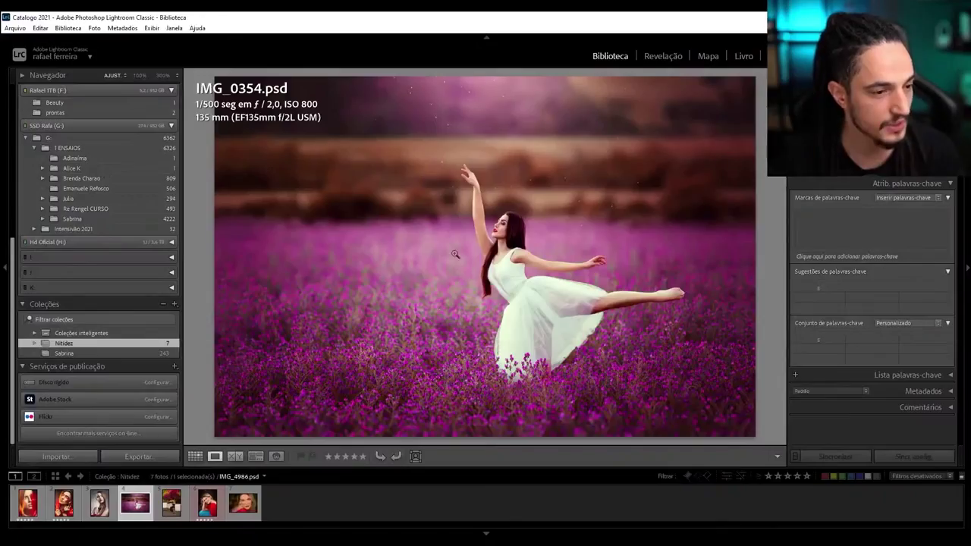
# In Lightroom Classic, show portrait IMG_5244.CR2 at 1:1, centered on her eye.
pyautogui.click(248, 513)
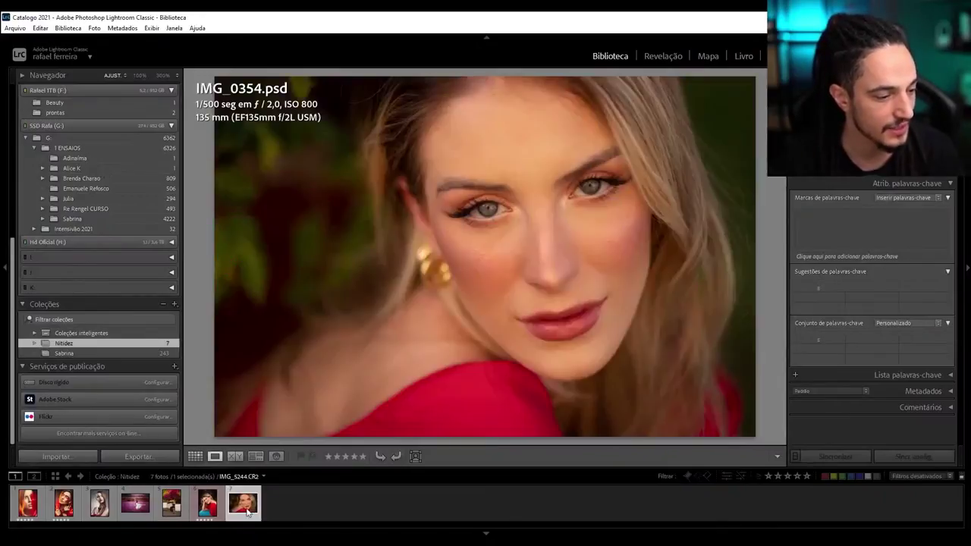
pyautogui.click(505, 211)
pyautogui.moveTo(509, 254); pyautogui.dragTo(565, 200)
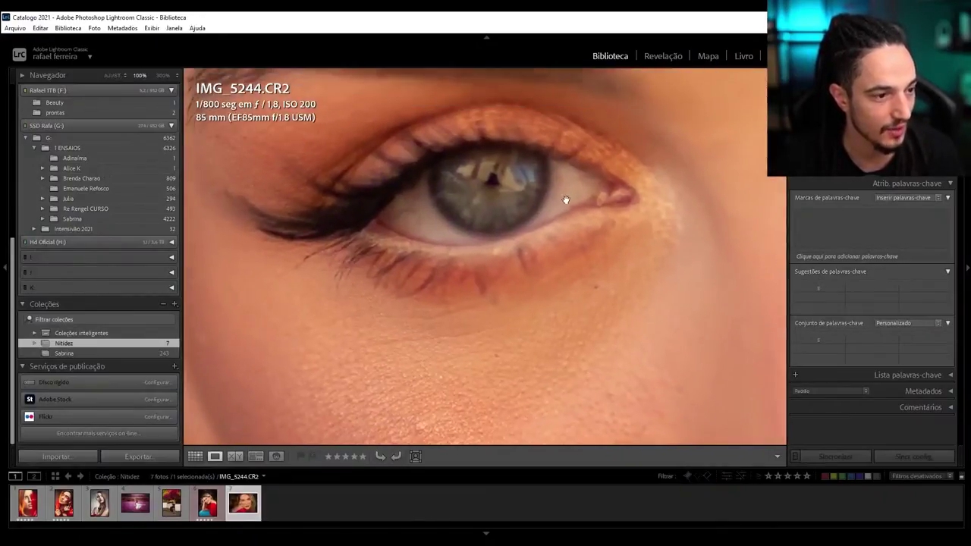
# In Develop's Detail panel, raise the portrait's Sharpening Amount from 40 to 136.
pyautogui.click(662, 56)
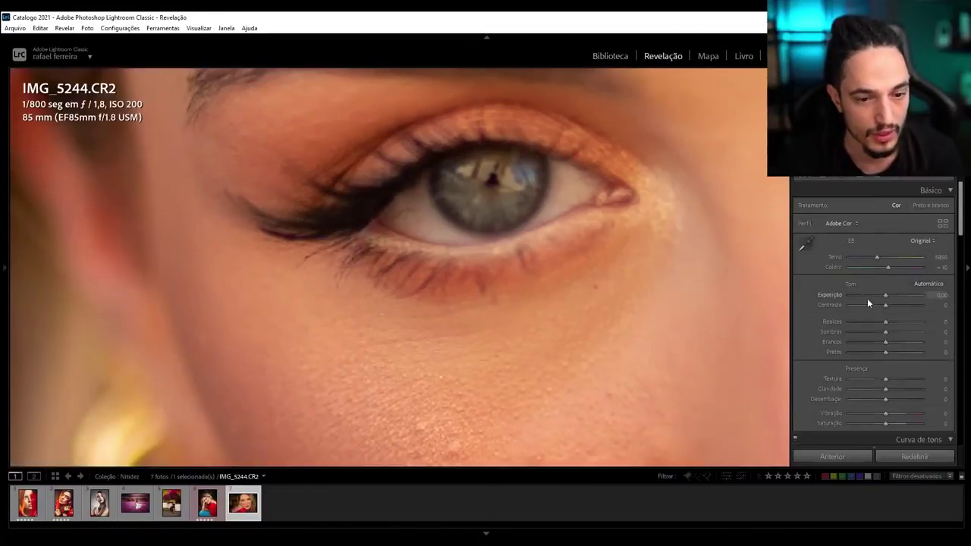
pyautogui.scroll(-10, 867, 298)
pyautogui.scroll(5, 885, 332)
pyautogui.scroll(-5, 885, 332)
pyautogui.scroll(10, 910, 317)
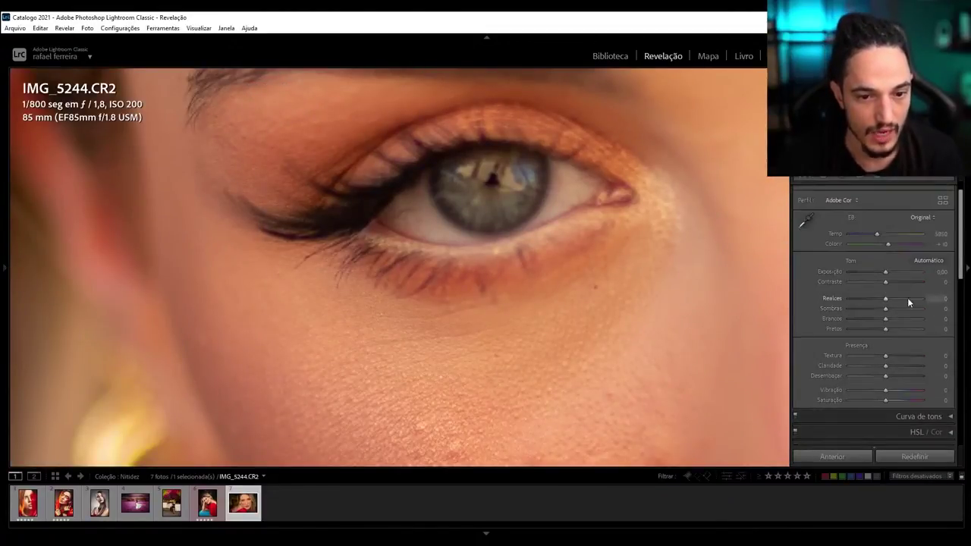
pyautogui.scroll(-5, 918, 326)
pyautogui.scroll(-3, 911, 341)
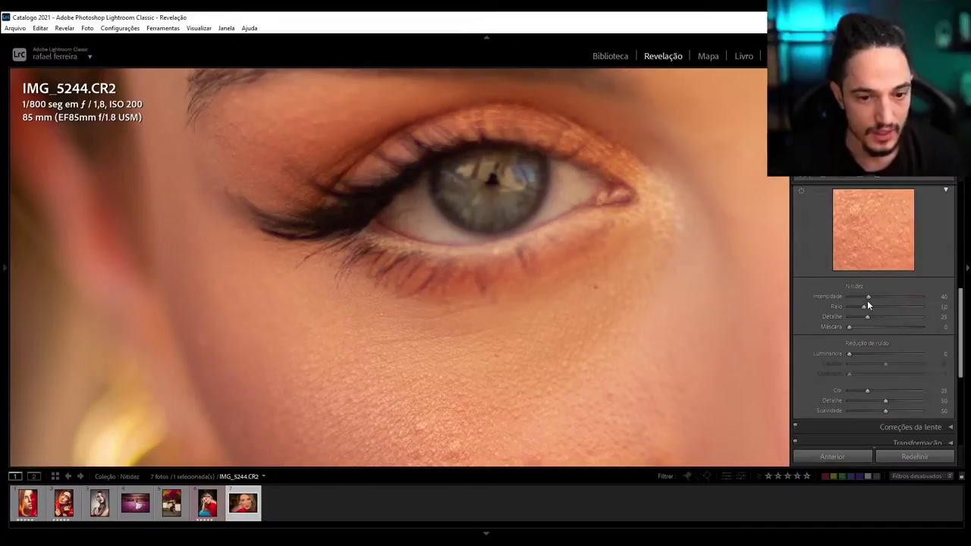
pyautogui.moveTo(869, 297)
pyautogui.mouseDown()
pyautogui.moveTo(916, 301)
pyautogui.moveTo(871, 306)
pyautogui.mouseUp()
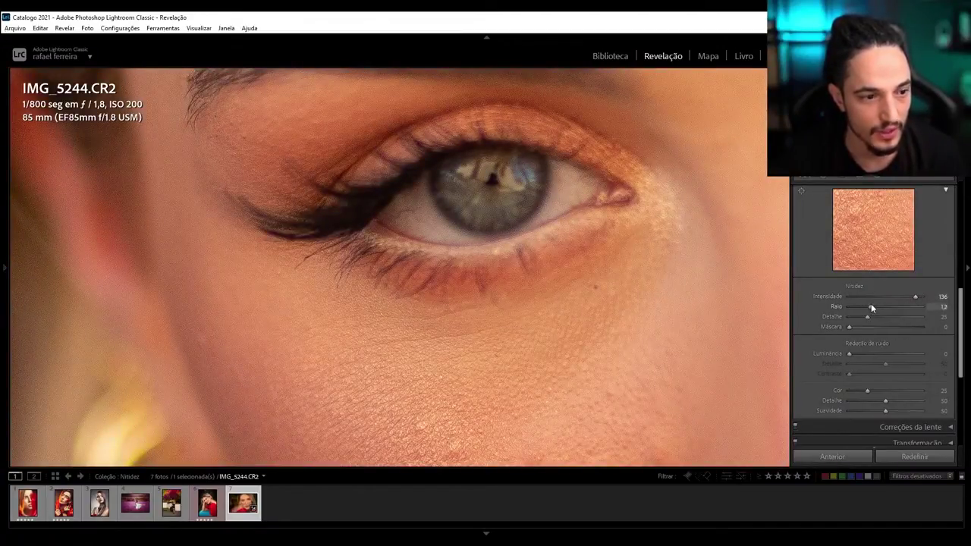
# Zoom out to the whole face, then back to a 1:1 close-up of the eye.
pyautogui.click(648, 226)
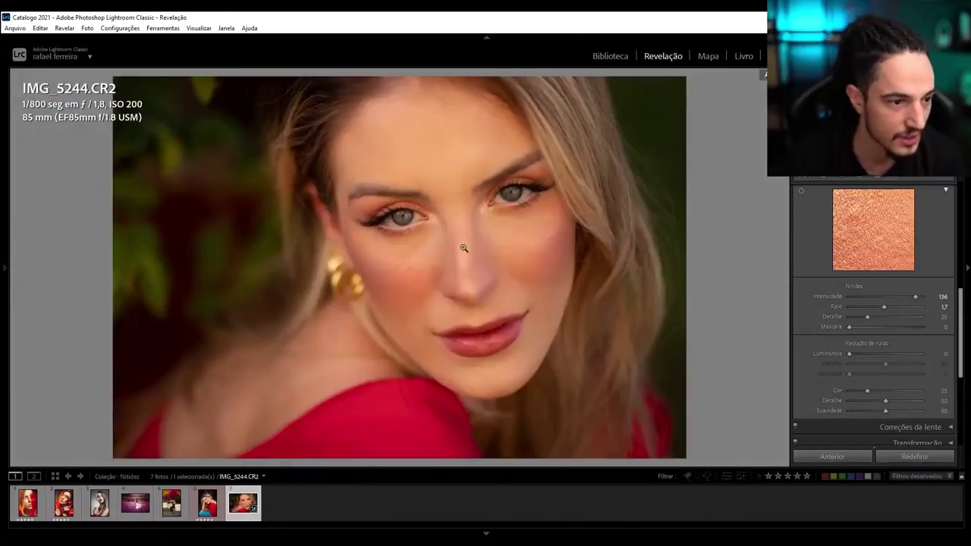
pyautogui.click(464, 248)
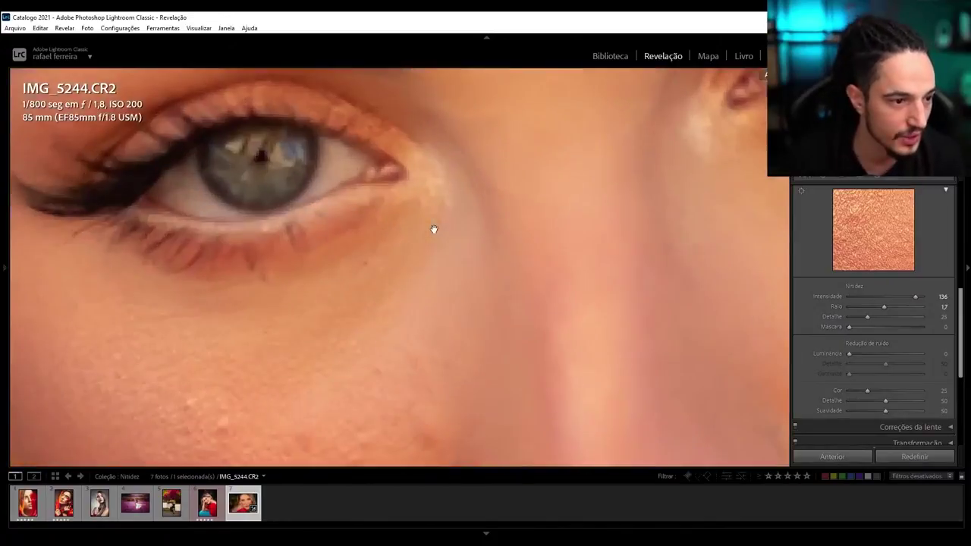
pyautogui.moveTo(433, 227); pyautogui.dragTo(513, 308)
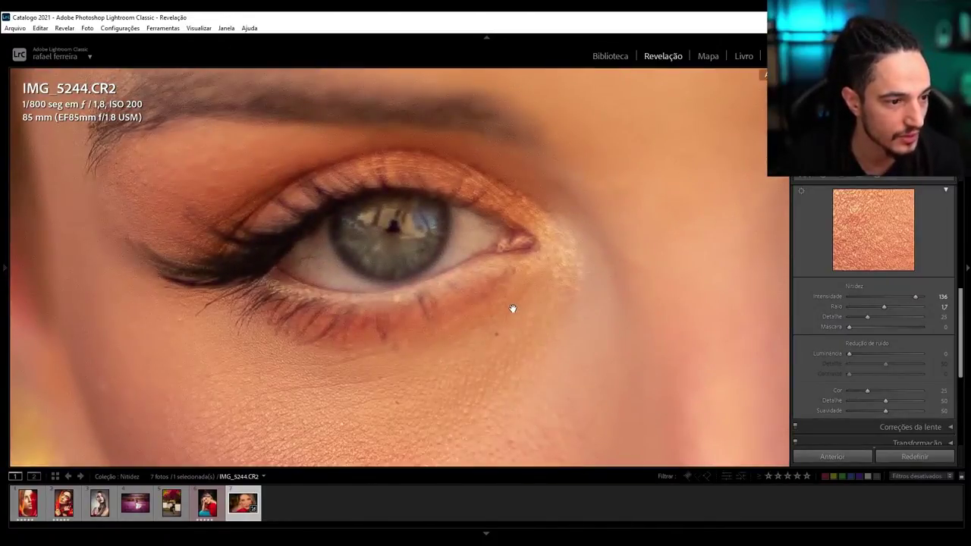